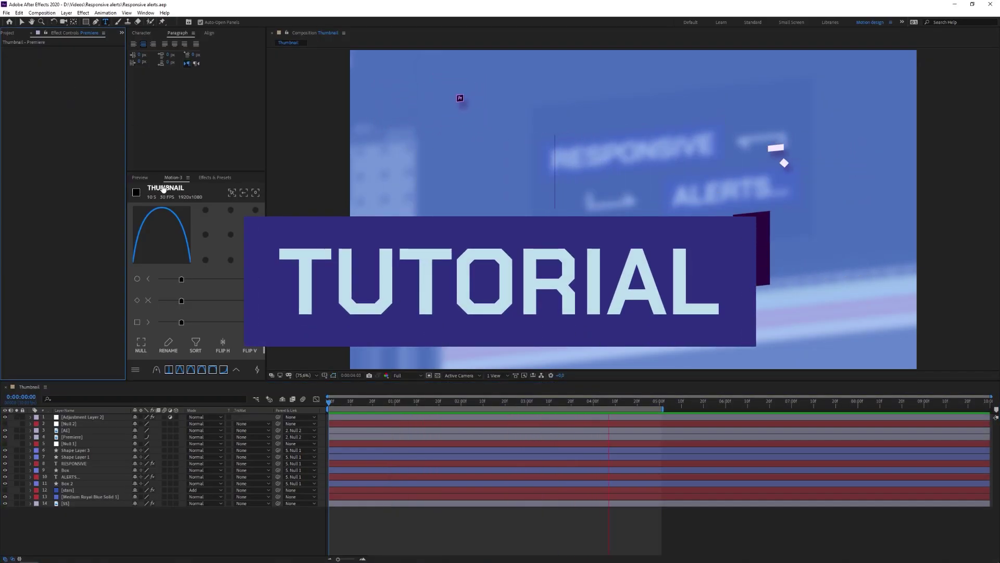
Create a new 1920x1080 composition at 30 fps with a 10-second duration
{"action": "left_click", "coordinate": [41, 12]}
{"action": "left_click", "coordinate": [63, 26]}
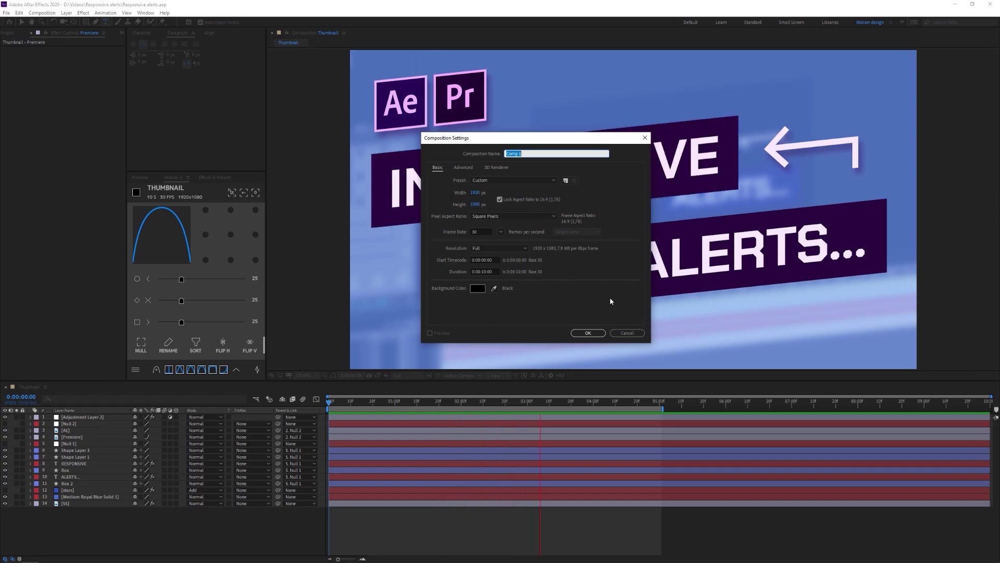
{"action": "left_click", "coordinate": [587, 332]}
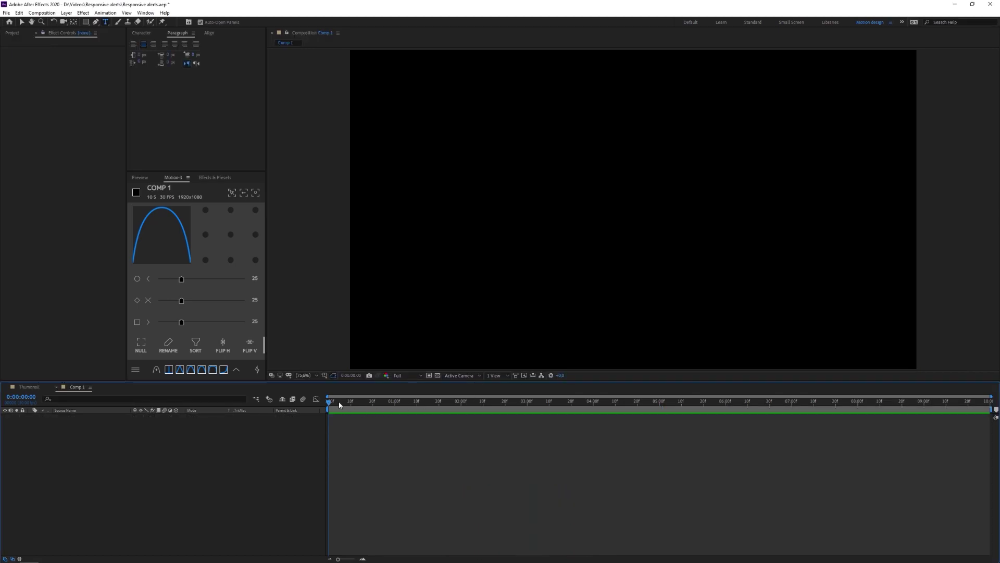
Draw a wide rectangle shape near the middle of the composition and set its stroke to None
{"action": "left_click", "coordinate": [86, 22]}
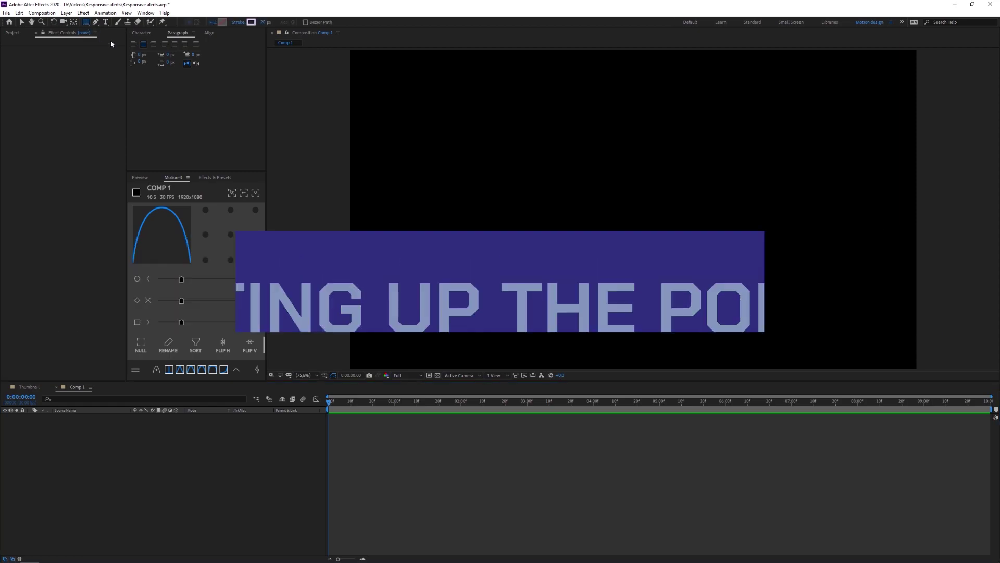
{"action": "mouse_move", "coordinate": [440, 167]}
{"action": "left_mouse_down"}
{"action": "mouse_move", "coordinate": [703, 238]}
{"action": "mouse_move", "coordinate": [781, 246]}
{"action": "left_mouse_up"}
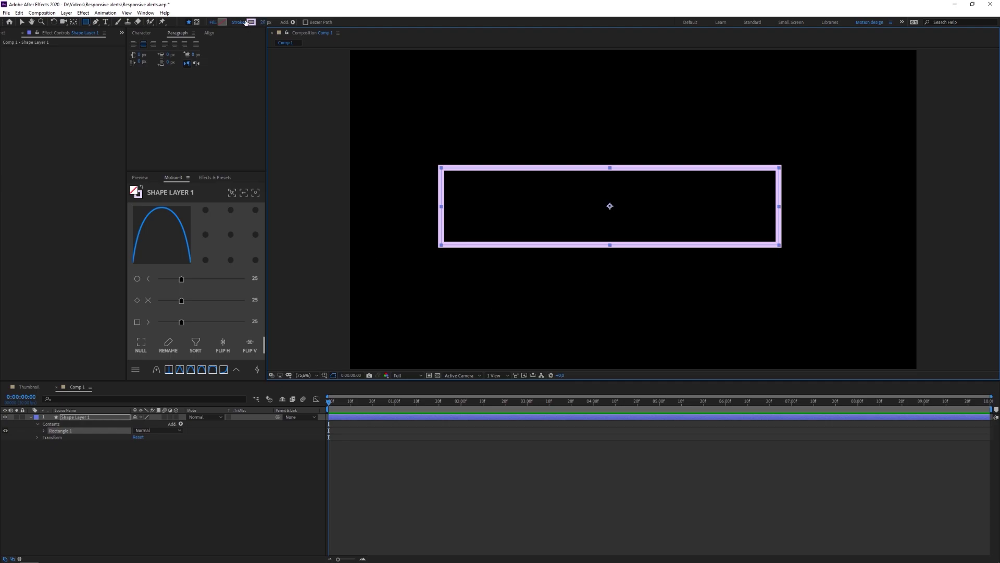
{"action": "left_click", "coordinate": [239, 22]}
{"action": "left_click", "coordinate": [14, 25]}
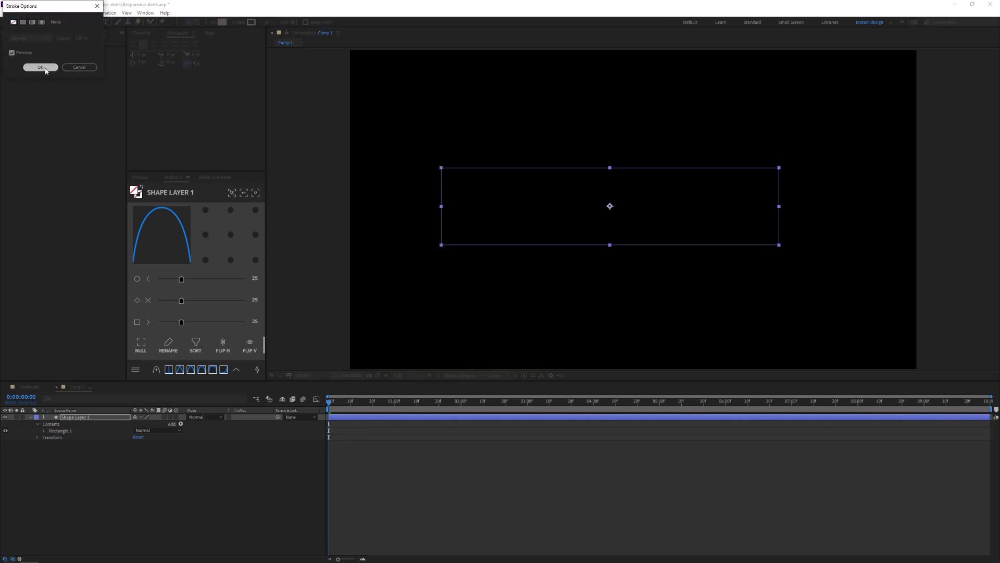
{"action": "left_click", "coordinate": [40, 66]}
Change the rectangle's fill to a dark blue
{"action": "left_click", "coordinate": [222, 22]}
{"action": "mouse_move", "coordinate": [98, 41]}
{"action": "left_mouse_down"}
{"action": "mouse_move", "coordinate": [87, 76]}
{"action": "mouse_move", "coordinate": [76, 72]}
{"action": "mouse_move", "coordinate": [119, 57]}
{"action": "mouse_move", "coordinate": [82, 70]}
{"action": "left_mouse_up"}
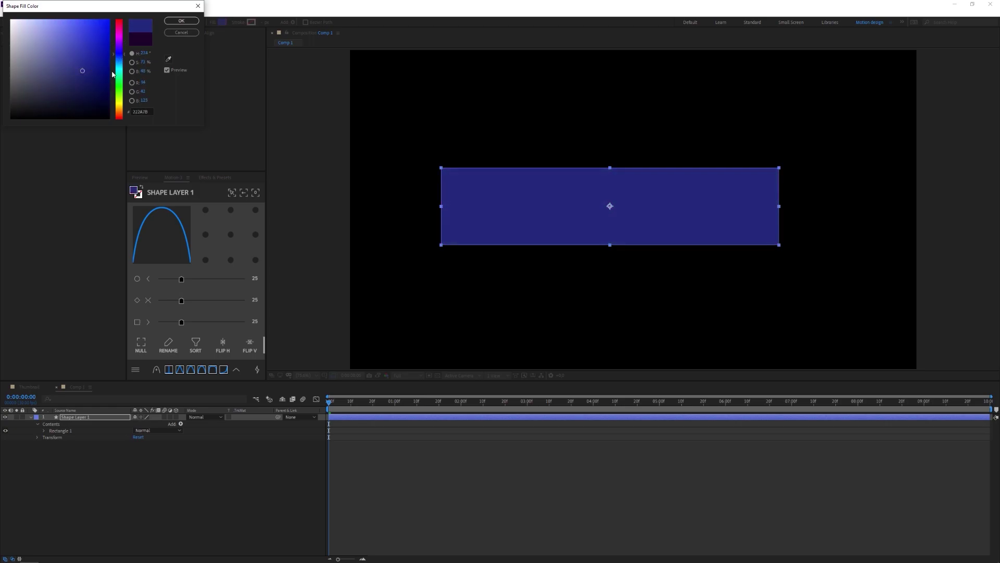
{"action": "key", "text": "Return"}
Center the rectangle layer horizontally and vertically in the composition
{"action": "left_click", "coordinate": [208, 33]}
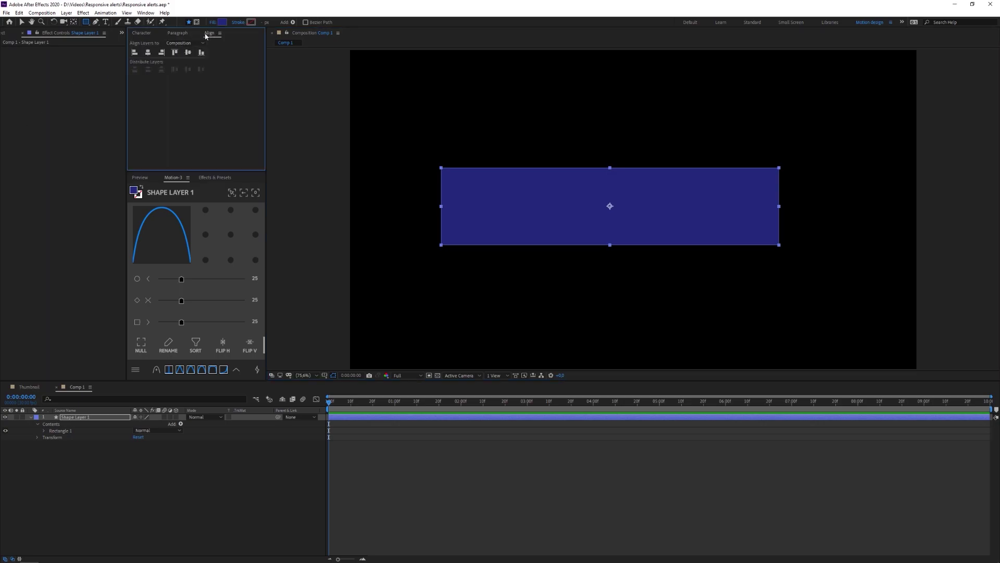
{"action": "left_click", "coordinate": [147, 52]}
{"action": "left_click", "coordinate": [187, 53]}
Add a text layer reading INTERACTIVE above the rectangle
{"action": "left_click", "coordinate": [141, 34]}
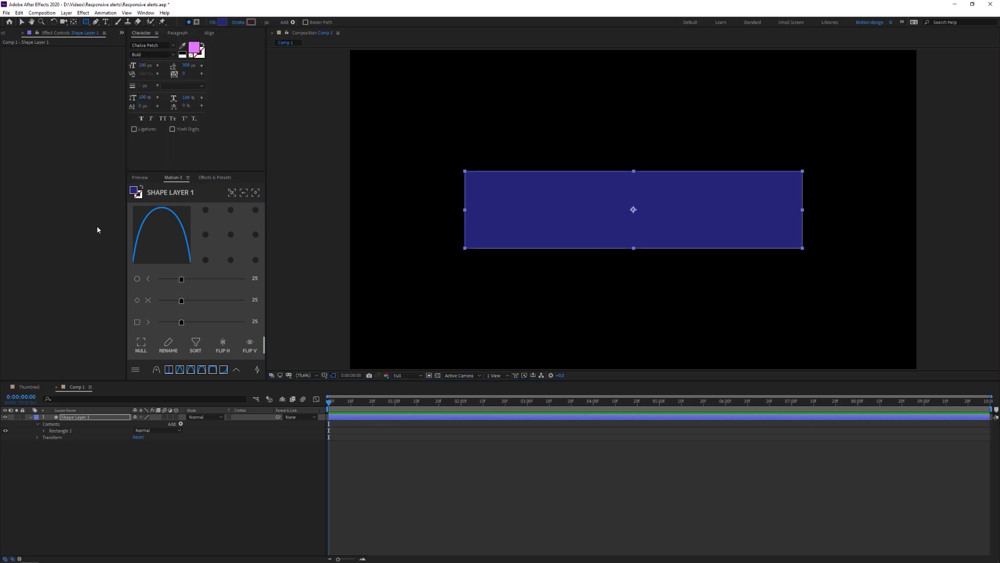
{"action": "left_click", "coordinate": [106, 22]}
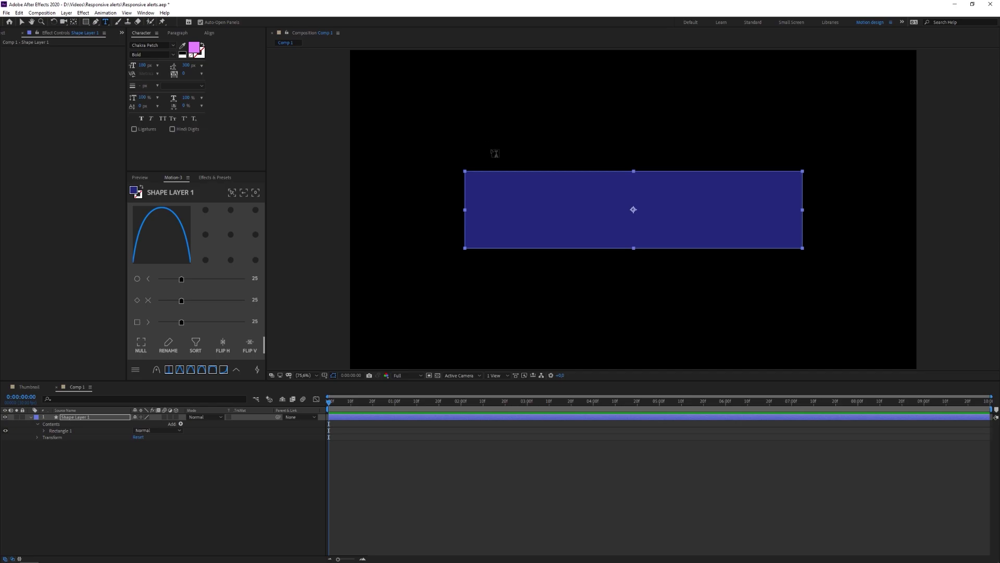
{"action": "left_click", "coordinate": [494, 119]}
{"action": "type", "text": "INTERACTIVE"}
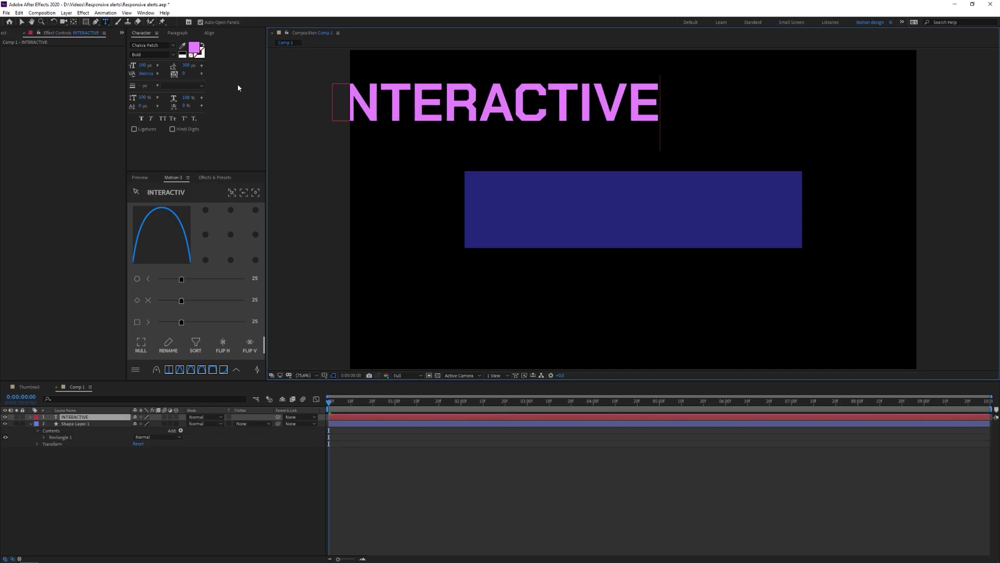
Recolor all of the INTERACTIVE text to a light blue
{"action": "key", "text": "ctrl+a"}
{"action": "left_click", "coordinate": [194, 48]}
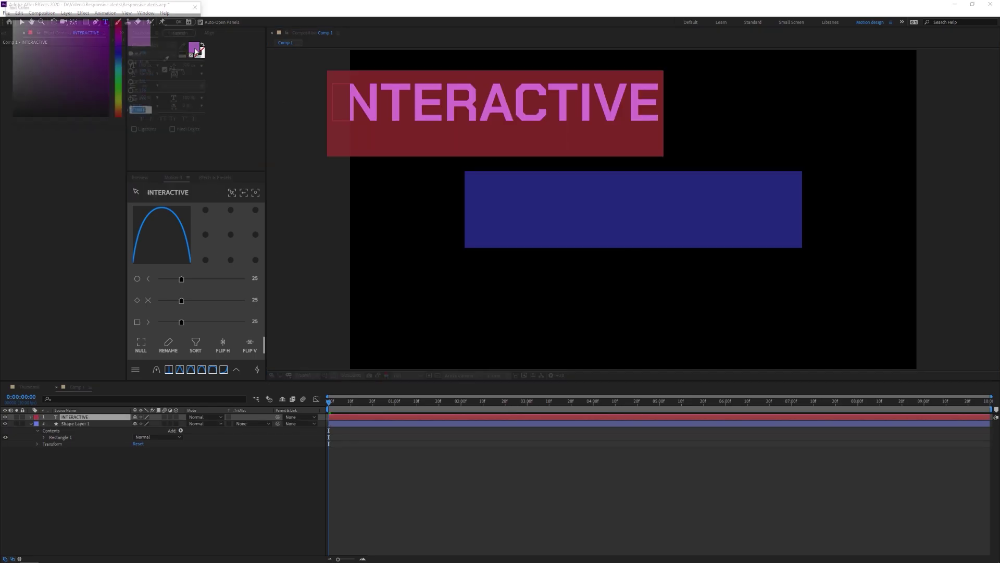
{"action": "left_click", "coordinate": [119, 62]}
{"action": "mouse_move", "coordinate": [87, 25]}
{"action": "left_mouse_down"}
{"action": "mouse_move", "coordinate": [84, 11]}
{"action": "mouse_move", "coordinate": [55, 8]}
{"action": "left_mouse_up"}
{"action": "left_click", "coordinate": [181, 21]}
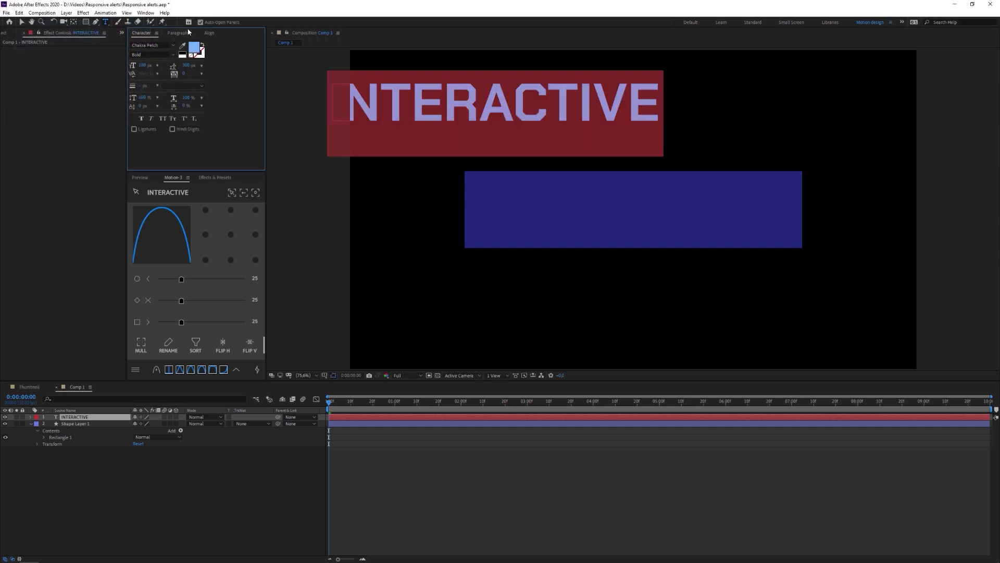
Center the text layer horizontally and vertically in the composition
{"action": "left_click", "coordinate": [209, 33]}
{"action": "left_click", "coordinate": [148, 52]}
{"action": "left_click", "coordinate": [188, 52]}
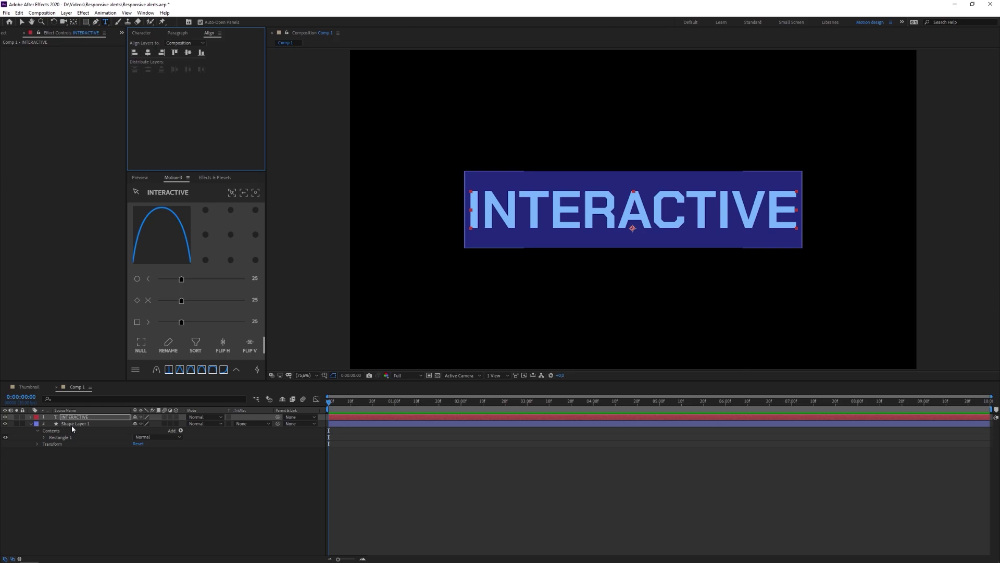
Reveal the shape layer's modified properties, unlink the rectangle's width and height, and increase its height to about 275
{"action": "left_click", "coordinate": [71, 425]}
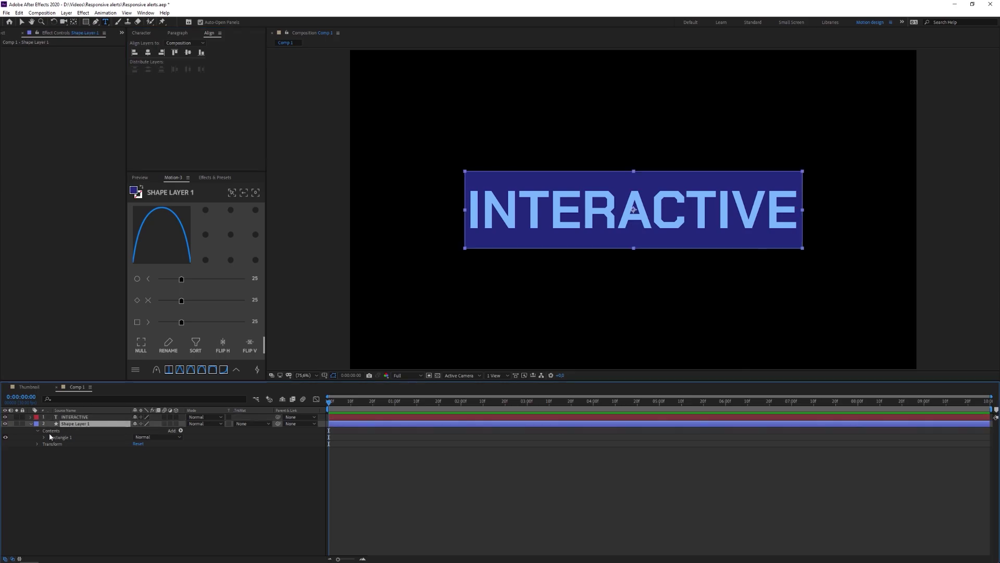
{"action": "key", "text": "u"}
{"action": "key", "text": "u"}
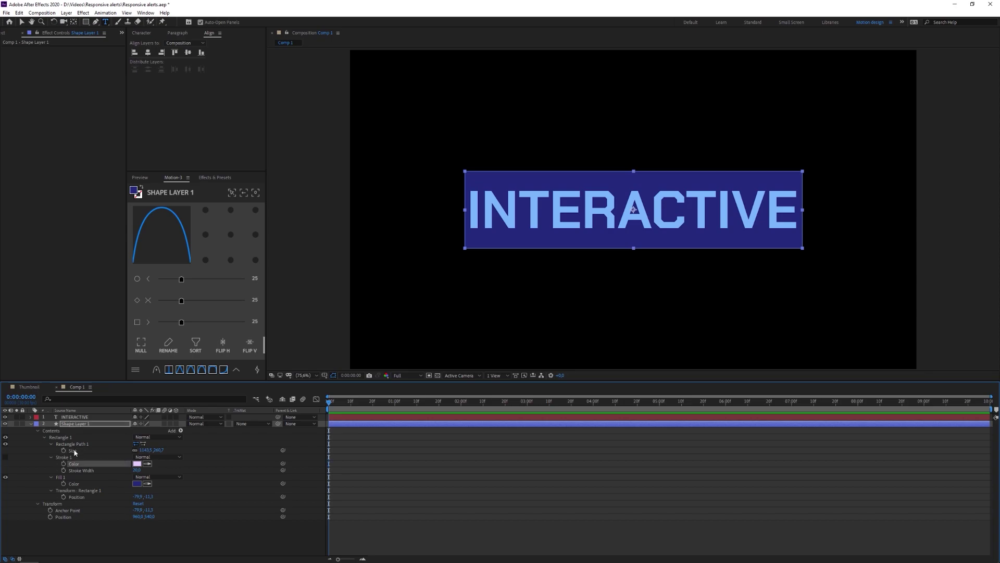
{"action": "left_click", "coordinate": [77, 449]}
{"action": "left_click", "coordinate": [135, 450]}
{"action": "left_click_drag", "start_coordinate": [158, 450], "coordinate": [166, 450]}
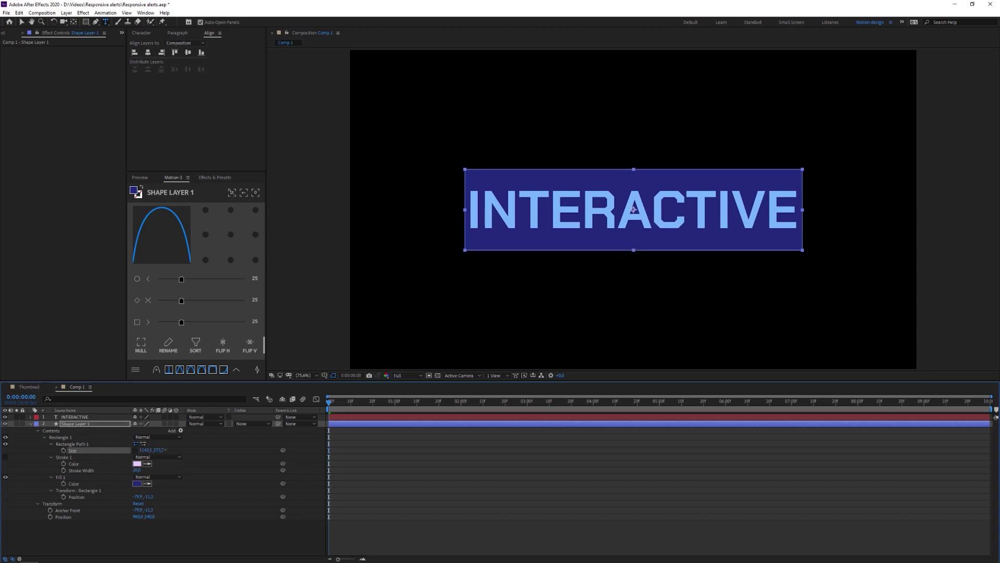
Set the rectangle path's height to 250
{"action": "left_click", "coordinate": [37, 505]}
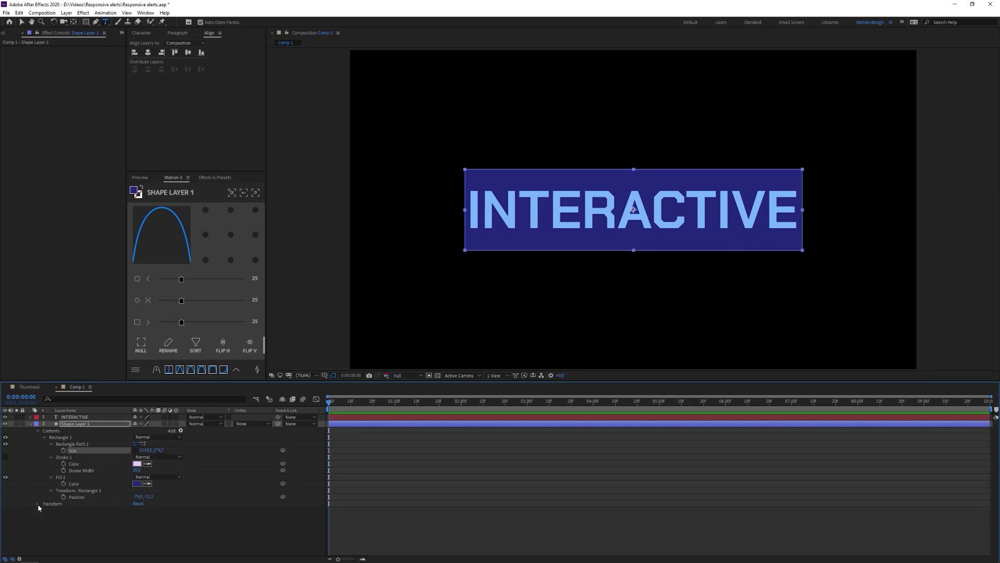
{"action": "left_click", "coordinate": [37, 505]}
{"action": "left_click", "coordinate": [107, 478]}
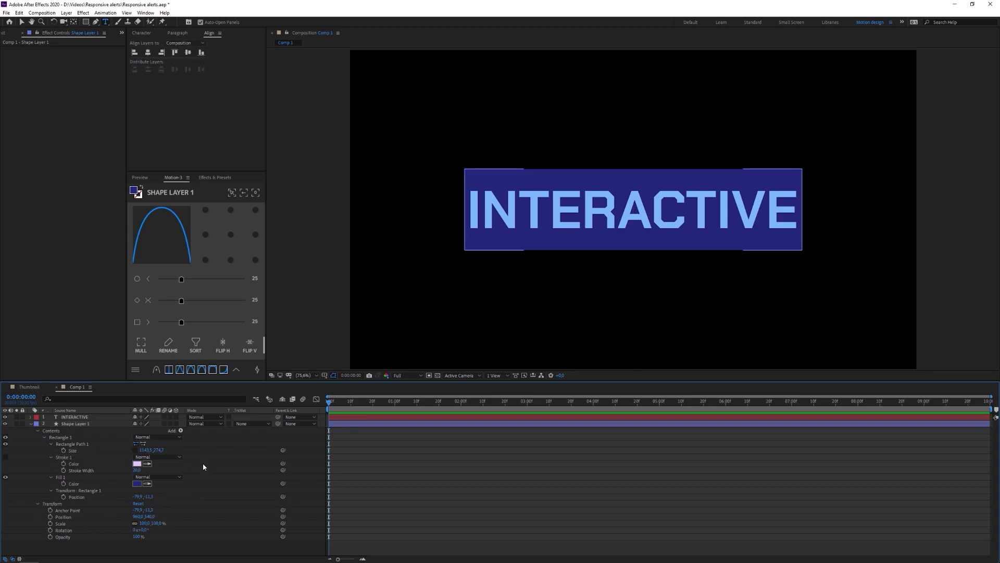
{"action": "left_click", "coordinate": [158, 449]}
{"action": "type", "text": "250"}
{"action": "key", "text": "Return"}
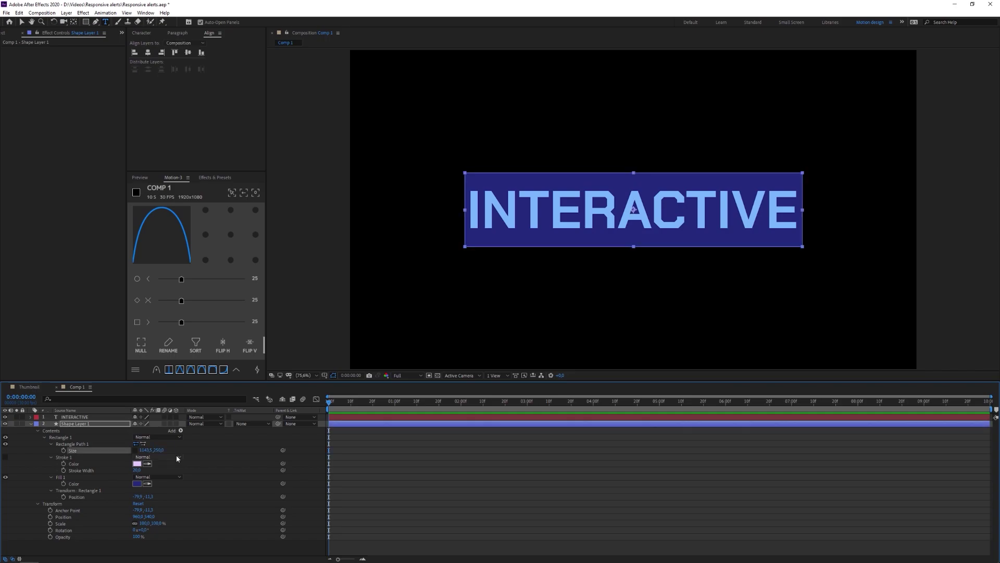
{"action": "left_click", "coordinate": [212, 446]}
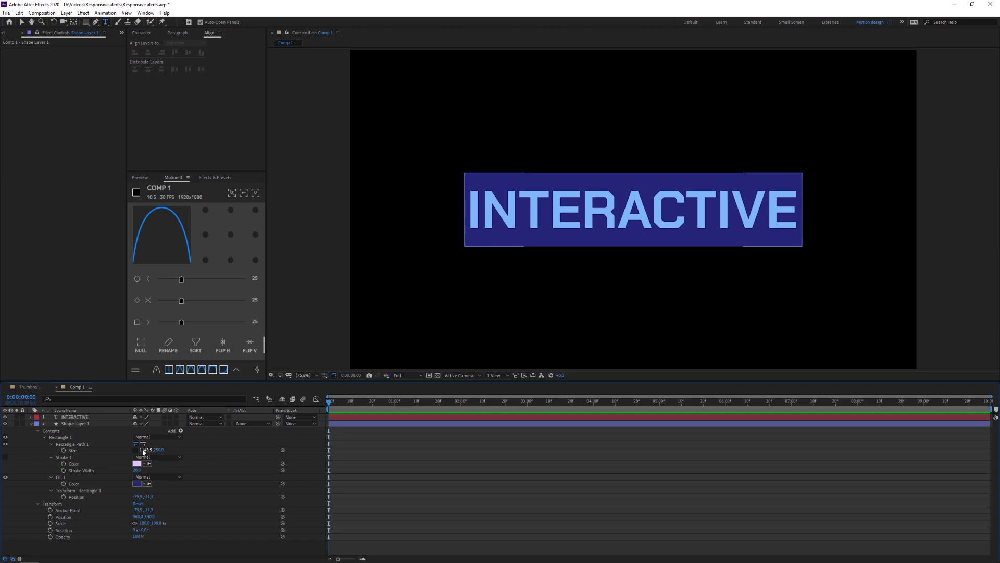
Rename the INTERACTIVE text layer to Text
{"action": "left_click", "coordinate": [92, 418]}
{"action": "left_click", "coordinate": [141, 33]}
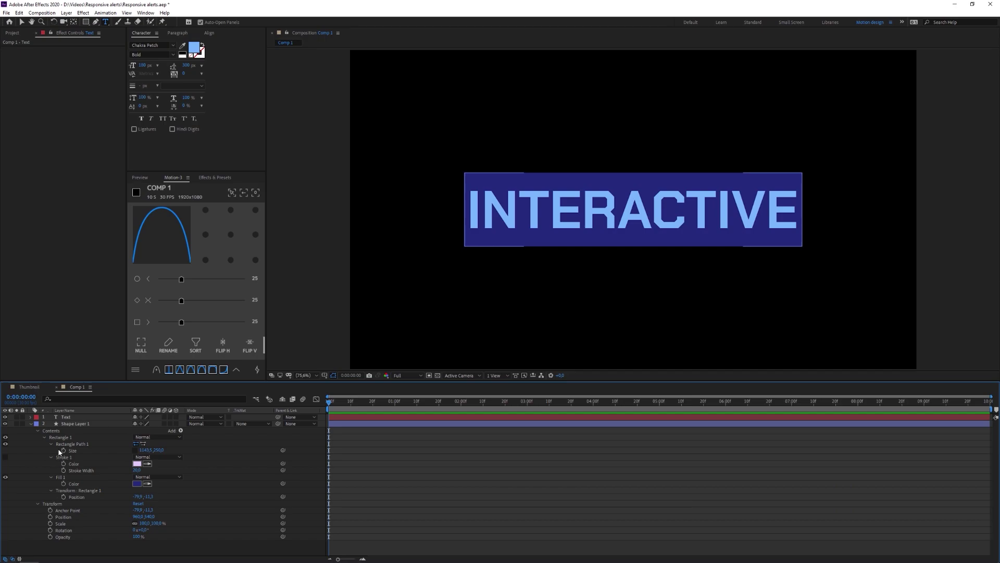
Add the expression [thisComp.layer('Text').sourceRectAtTime().width + 140, 250] to the rectangle path's Size property
{"action": "left_click", "coordinate": [63, 450], "text": "alt"}
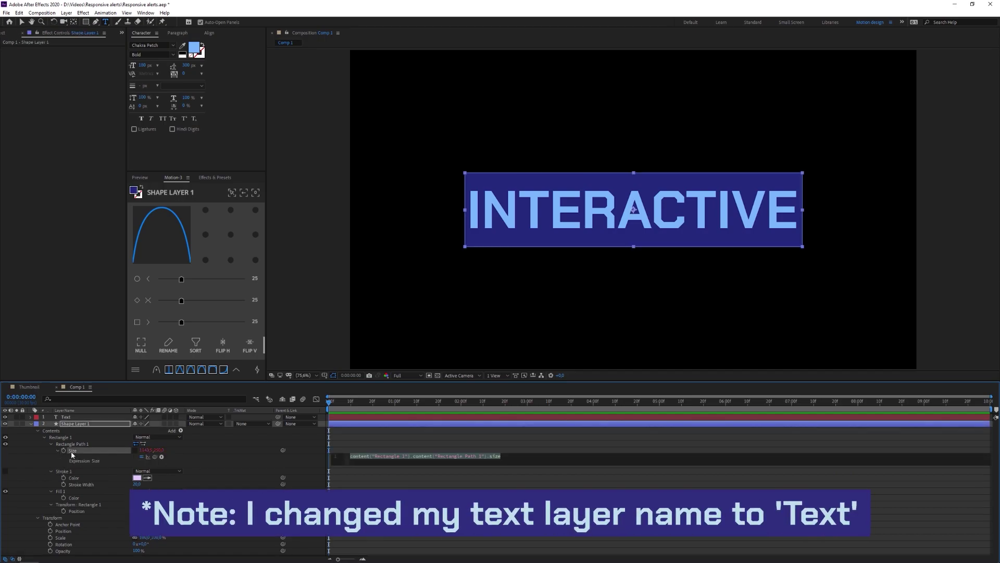
{"action": "key", "text": "BackSpace"}
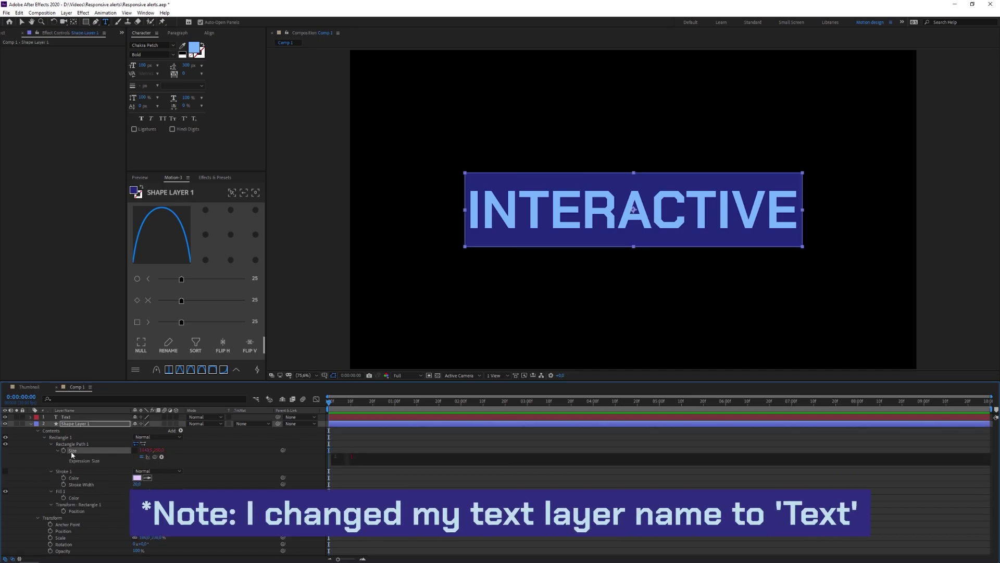
{"action": "type", "text": "[thisComp"}
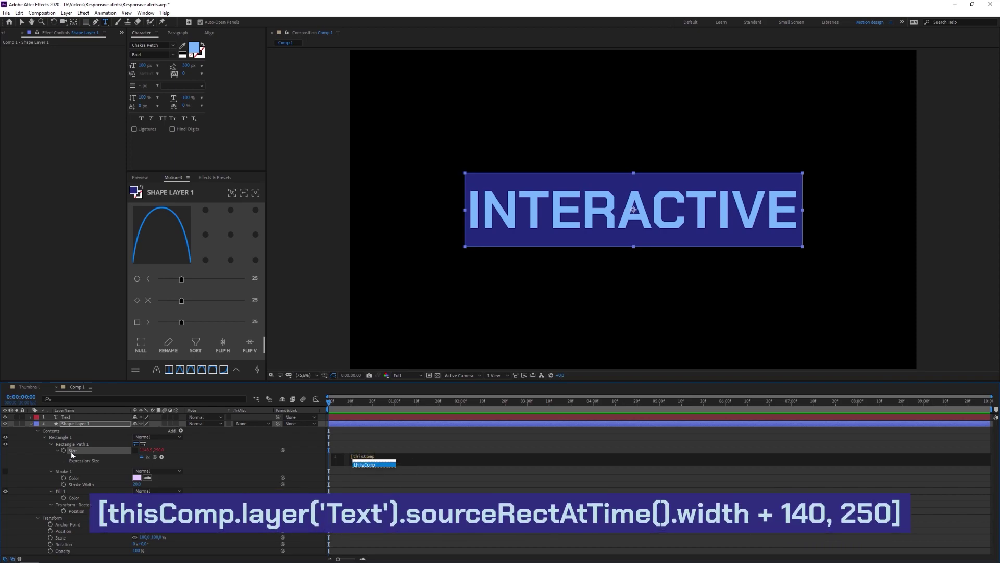
{"action": "type", "text": ".layer"}
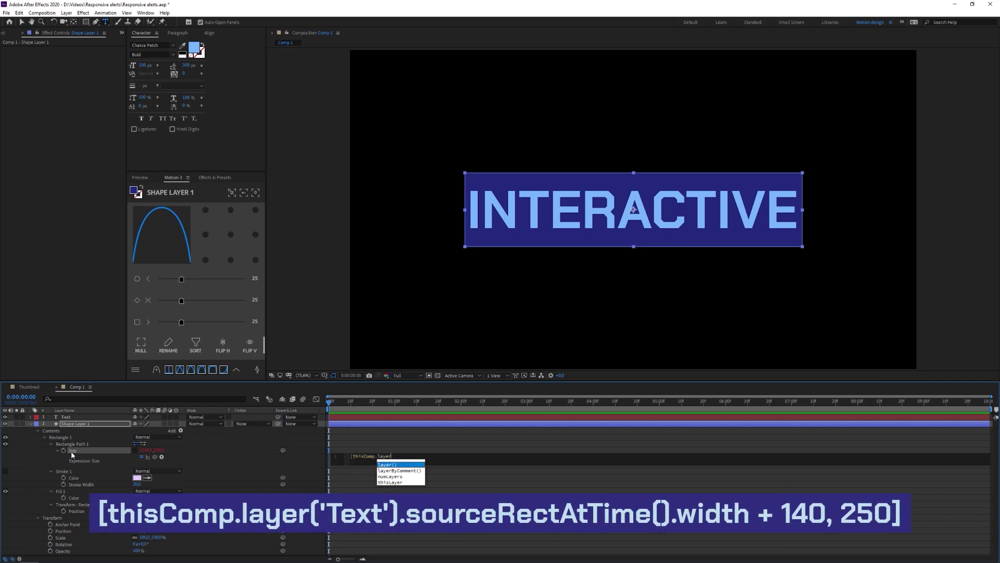
{"action": "key", "text": "Return"}
{"action": "type", "text": "'"}
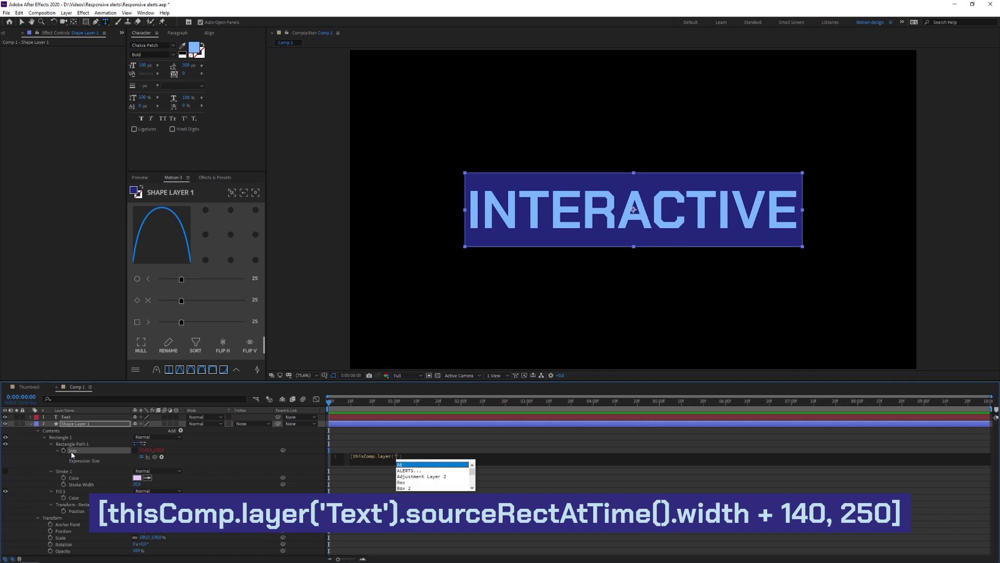
{"action": "type", "text": "Text"}
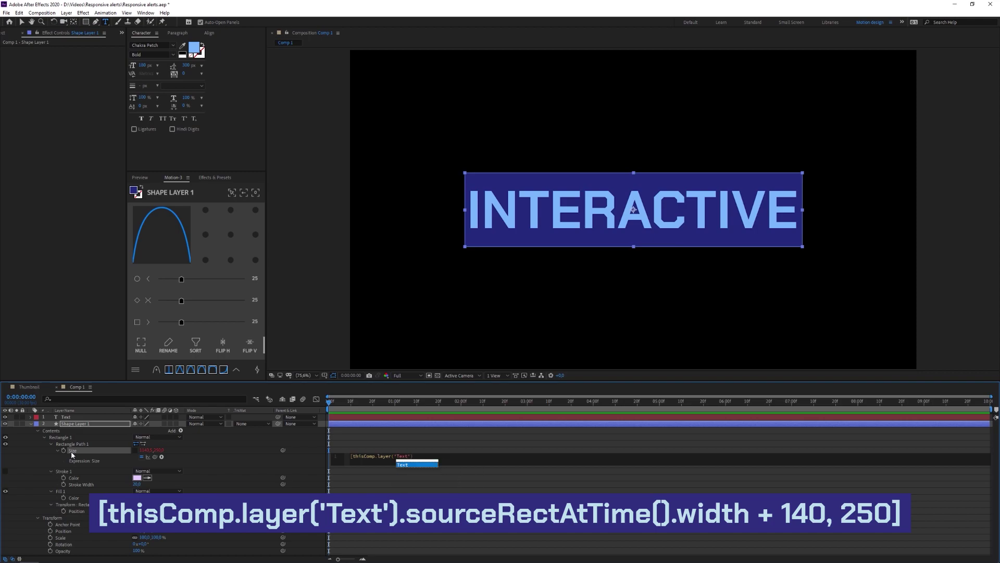
{"action": "key", "text": "Right"}
{"action": "type", "text": ".sourceR"}
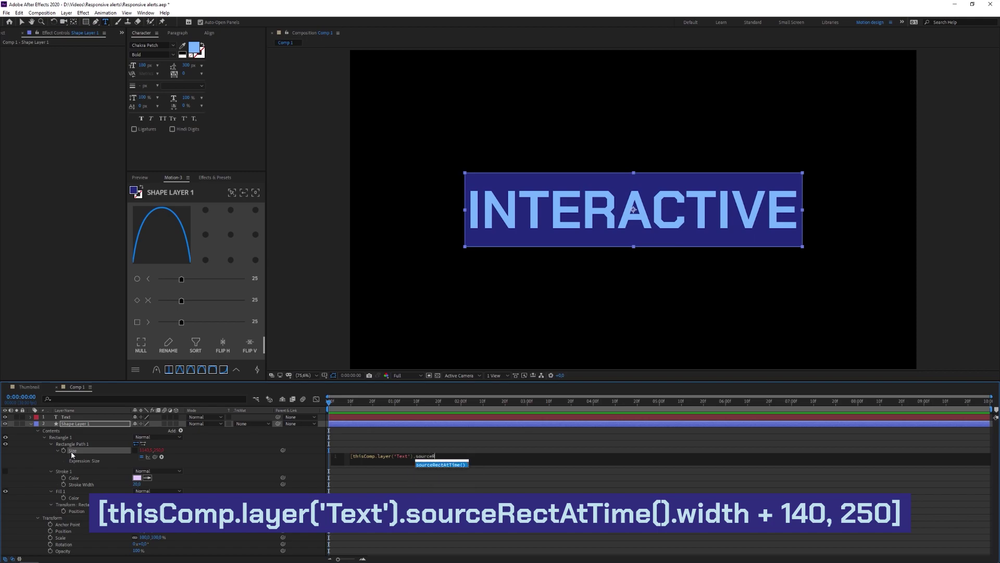
{"action": "type", "text": "ectAtTime()"}
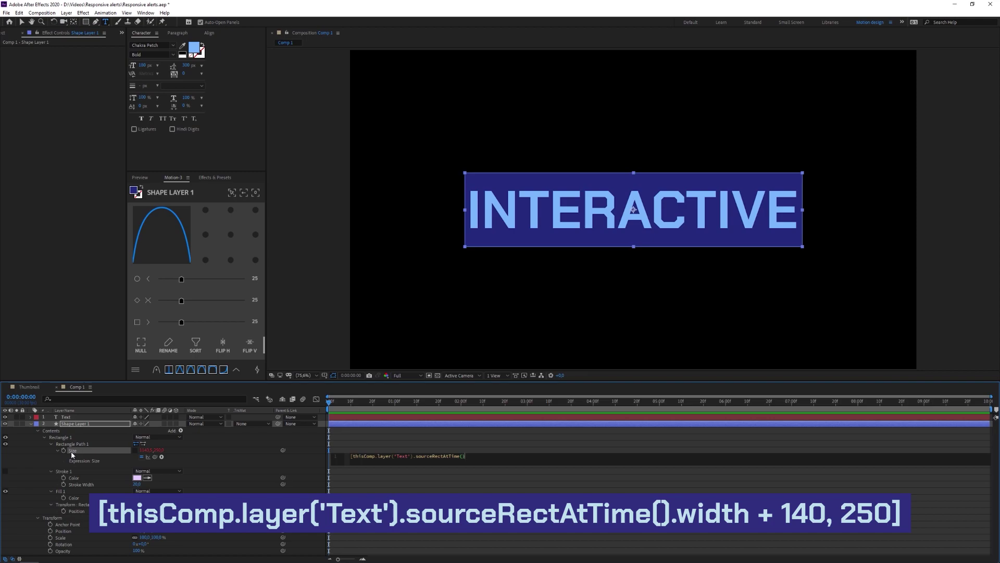
{"action": "type", "text": ".width +"}
{"action": "type", "text": "140, 250]"}
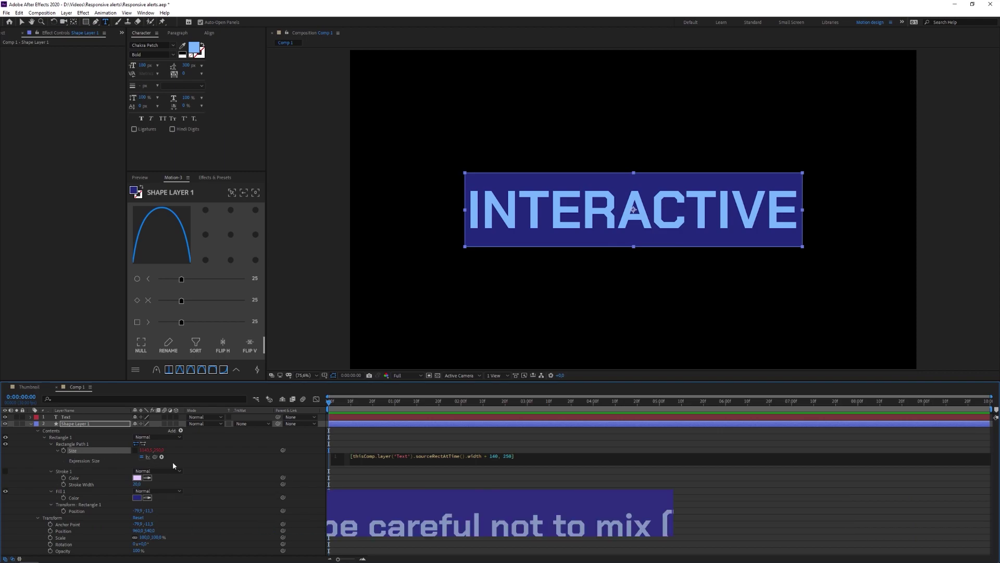
{"action": "left_click", "coordinate": [377, 448]}
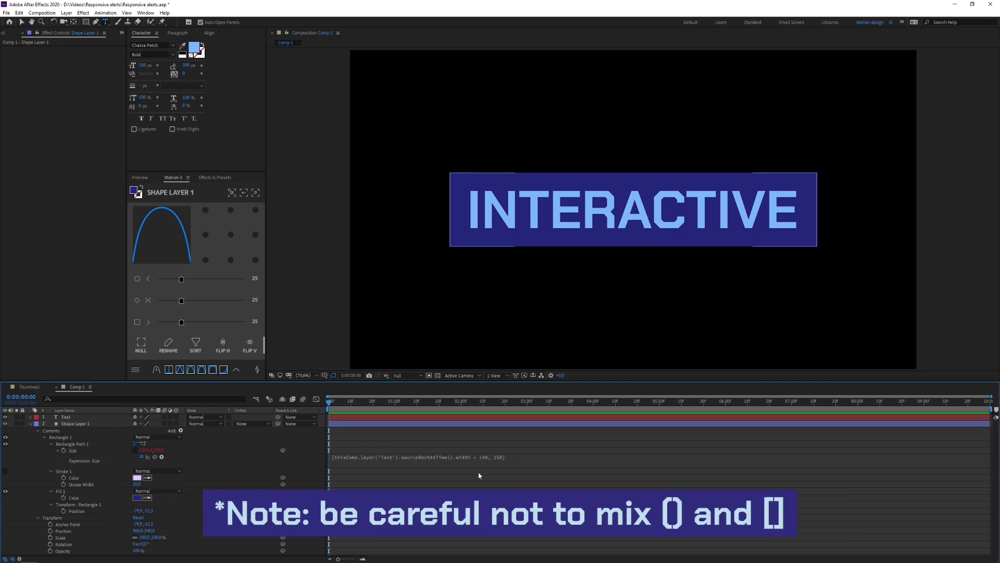
{"action": "left_click", "coordinate": [447, 464]}
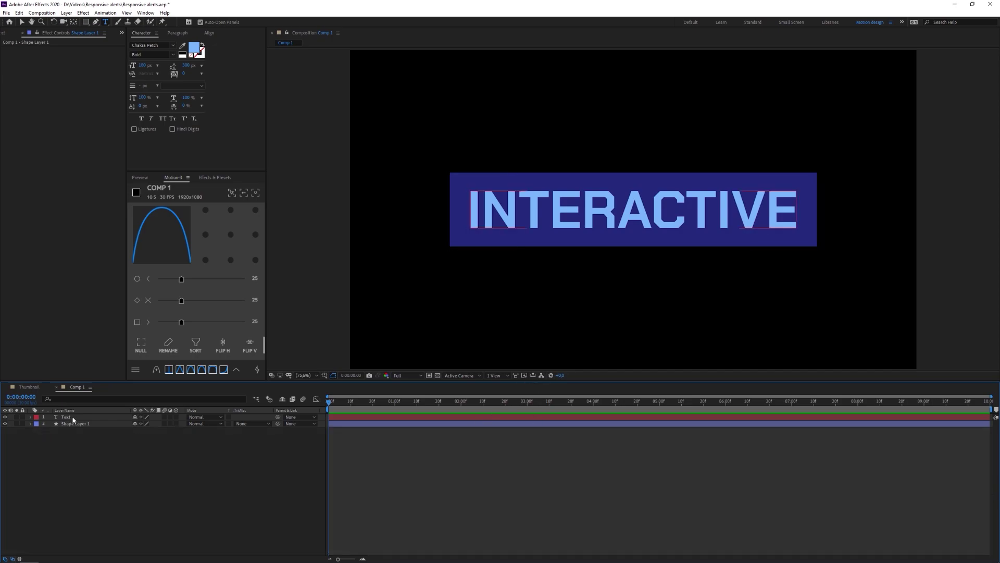
Replace the text layer's wording with TEST to check that the box resizes, and move the current time to about frame 5
{"action": "left_click", "coordinate": [71, 418]}
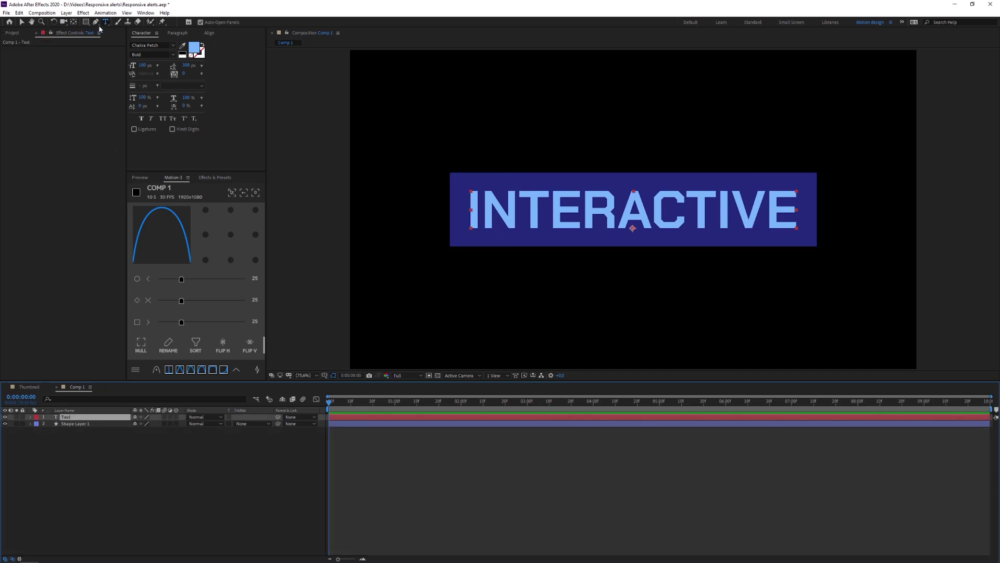
{"action": "left_click", "coordinate": [544, 212]}
{"action": "key", "text": "ctrl+a"}
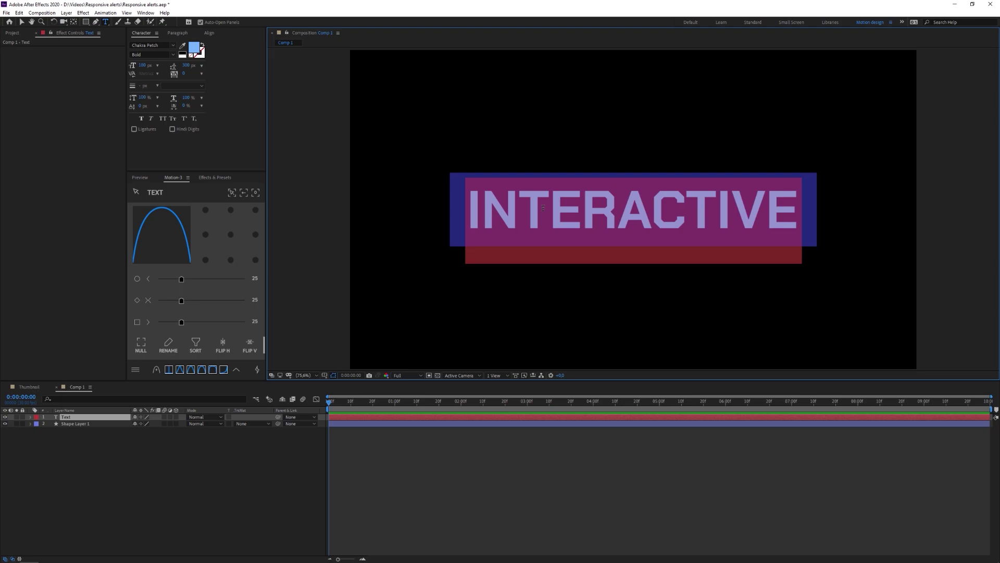
{"action": "type", "text": "TEST"}
{"action": "left_click", "coordinate": [288, 476]}
{"action": "left_click", "coordinate": [344, 402]}
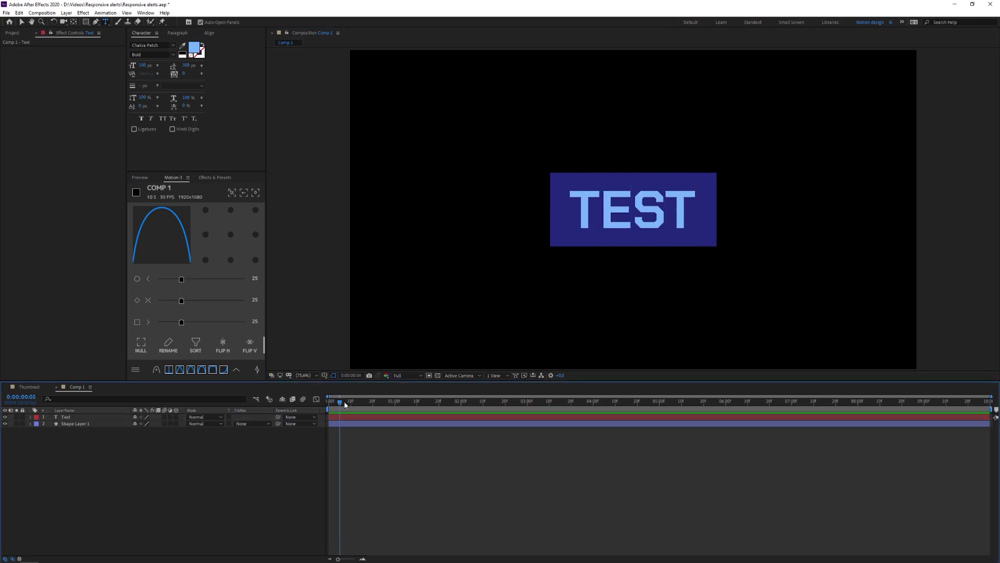
Add Scale keyframes to the box's shape layer at the first frame and at 1 second
{"action": "left_click_drag", "start_coordinate": [344, 405], "coordinate": [321, 406]}
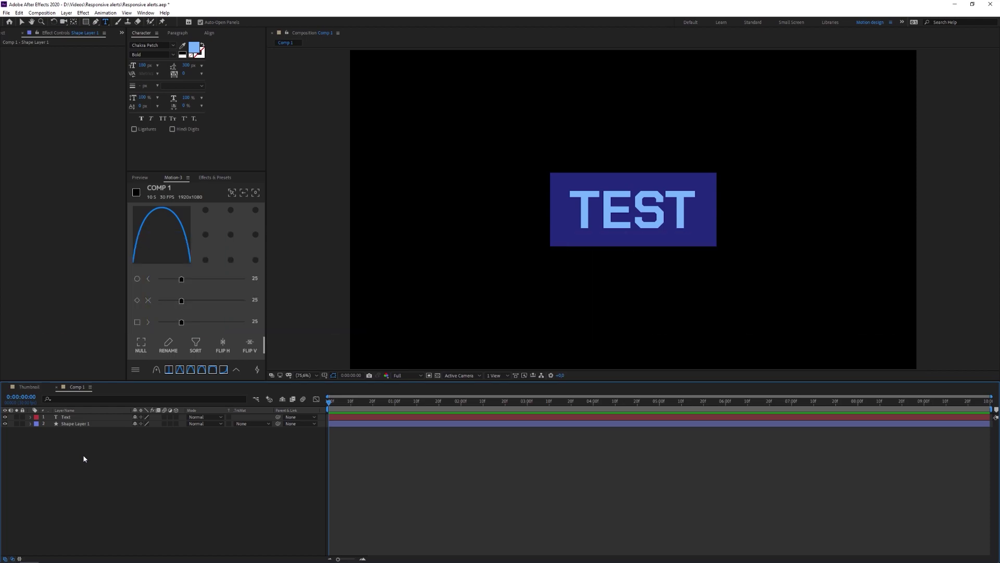
{"action": "left_click", "coordinate": [75, 424]}
{"action": "key", "text": "s"}
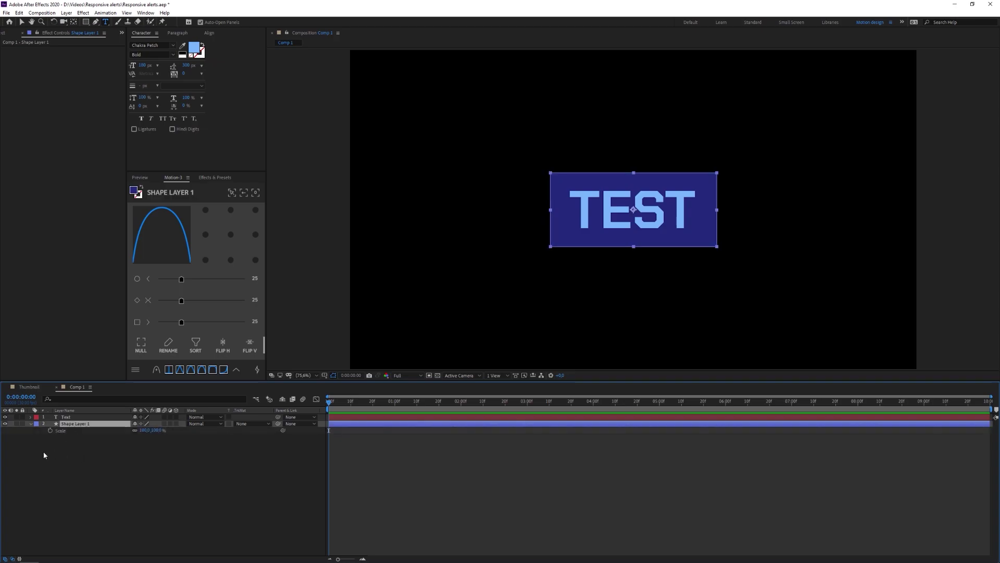
{"action": "left_click", "coordinate": [51, 429]}
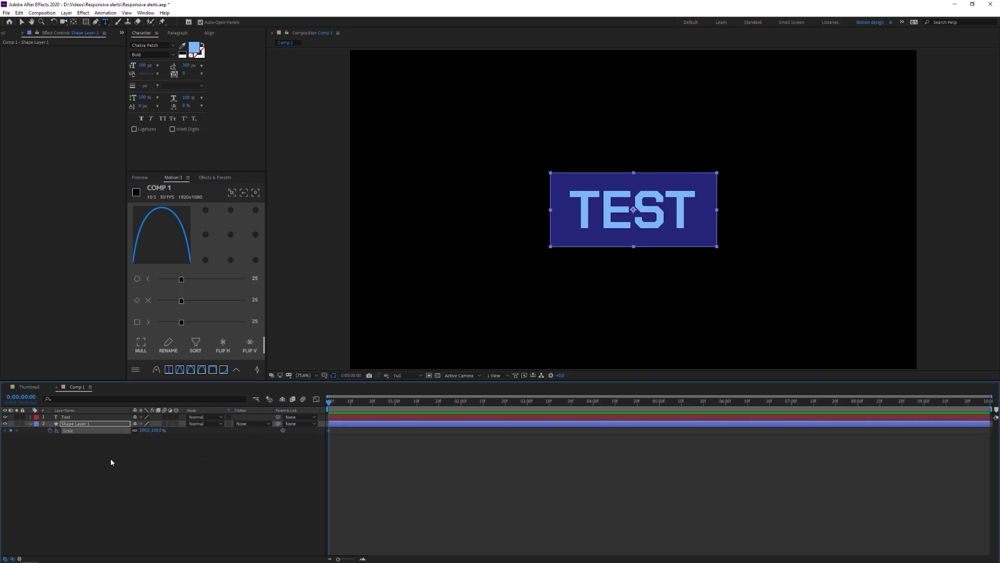
{"action": "left_click", "coordinate": [111, 462]}
{"action": "left_click", "coordinate": [395, 402]}
{"action": "left_click", "coordinate": [3, 430]}
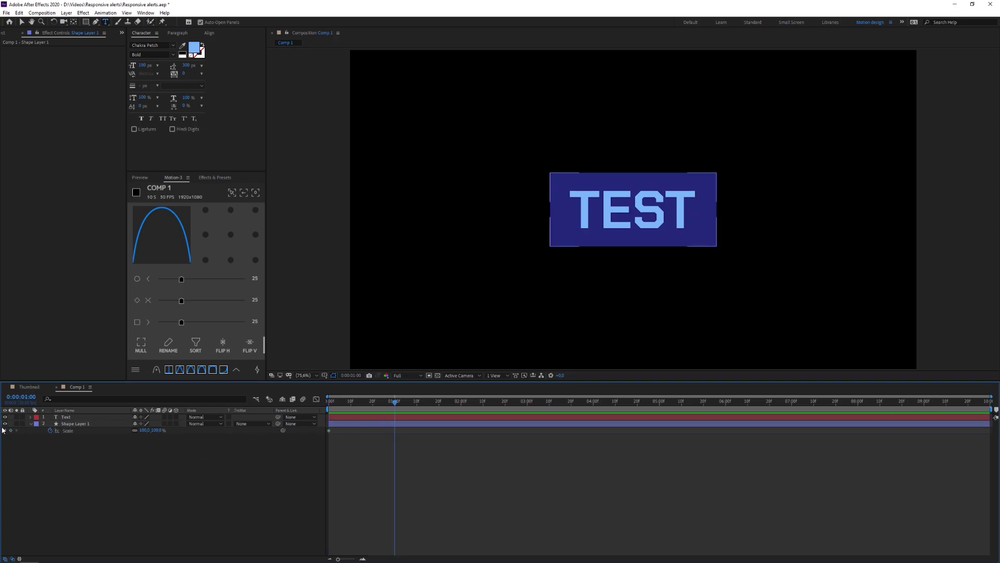
{"action": "left_click", "coordinate": [10, 430]}
{"action": "left_click", "coordinate": [286, 496]}
At the first frame, unlink the box's Scale proportions and set its horizontal scale to 0%
{"action": "key", "text": "Home"}
{"action": "left_click", "coordinate": [135, 432]}
{"action": "left_click", "coordinate": [144, 429]}
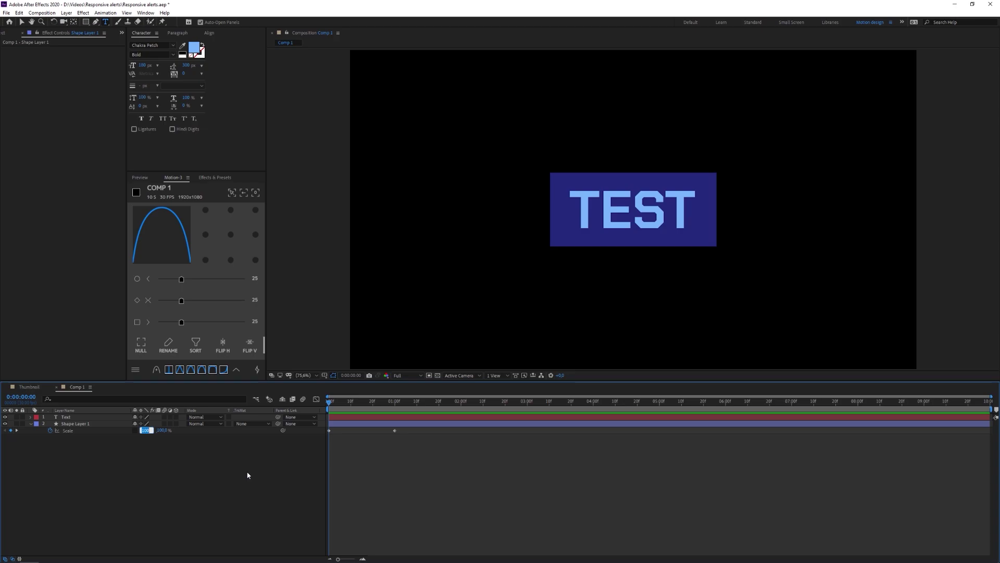
{"action": "type", "text": "0"}
{"action": "key", "text": "Return"}
Add Position and Opacity keyframes to the text layer at the first frame and at 1 second
{"action": "left_click", "coordinate": [96, 419]}
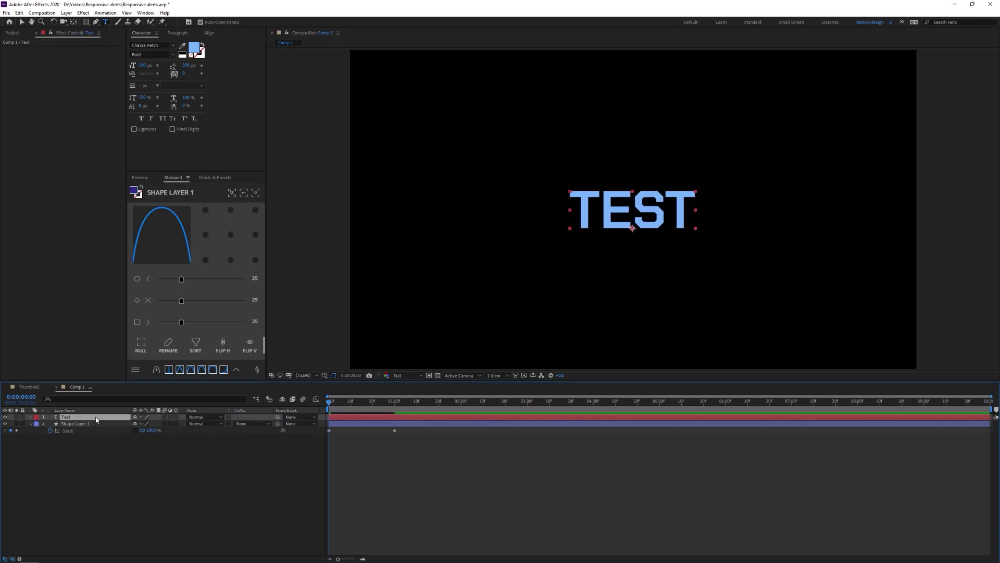
{"action": "key", "text": "p"}
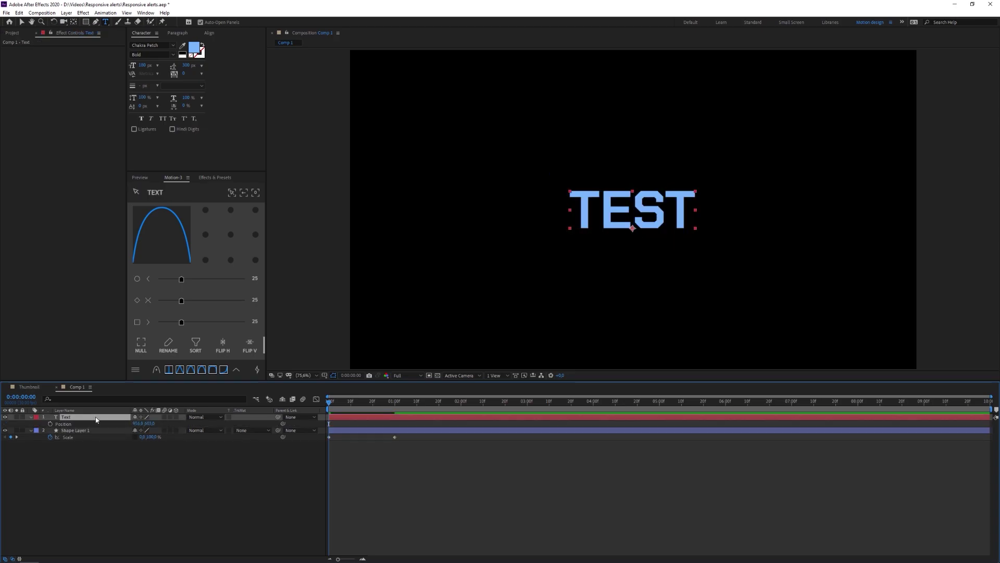
{"action": "key", "text": "shift+t"}
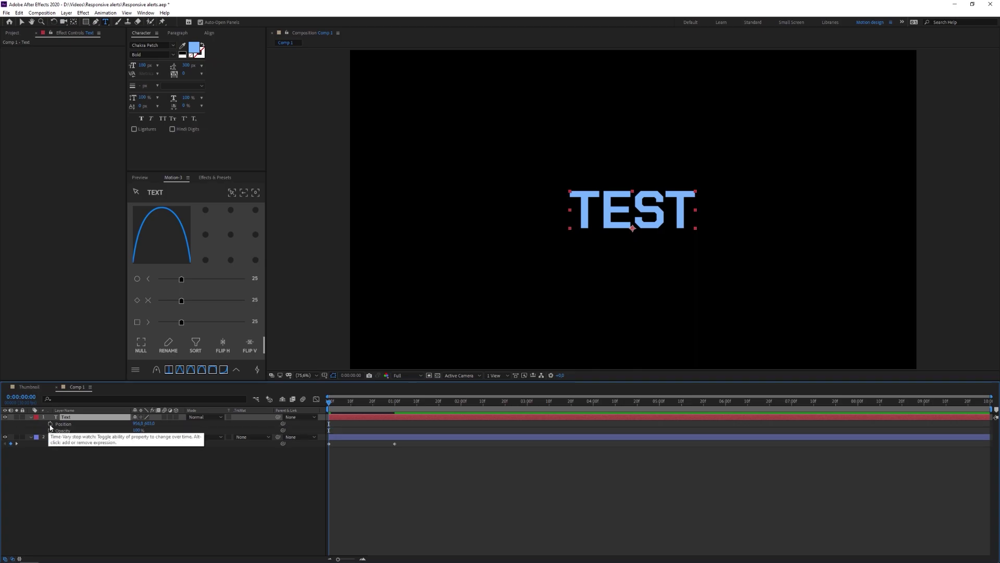
{"action": "left_click", "coordinate": [51, 423]}
{"action": "left_click", "coordinate": [50, 430]}
{"action": "left_click", "coordinate": [153, 482]}
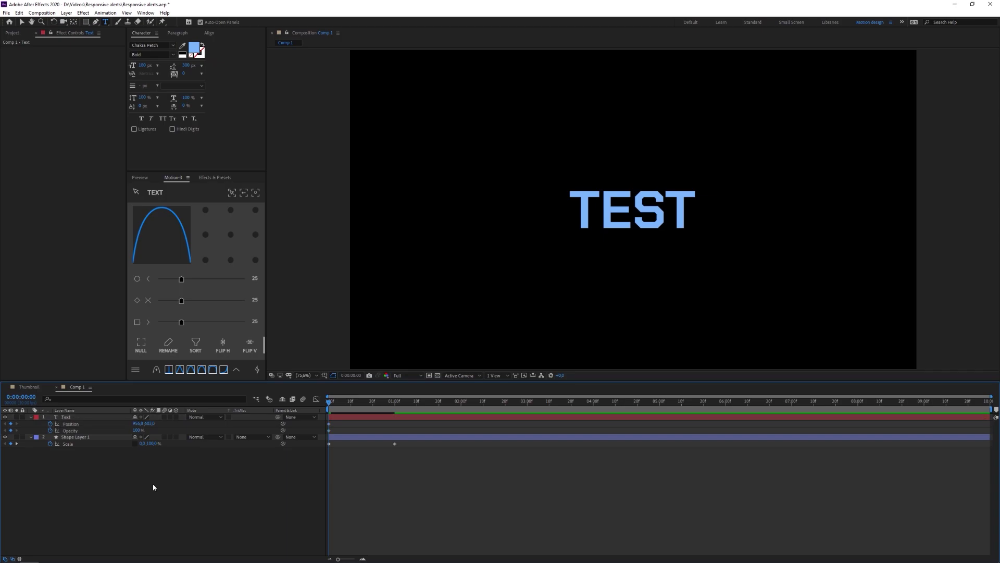
{"action": "left_click", "coordinate": [395, 405]}
{"action": "left_click", "coordinate": [10, 424]}
{"action": "left_click", "coordinate": [11, 431]}
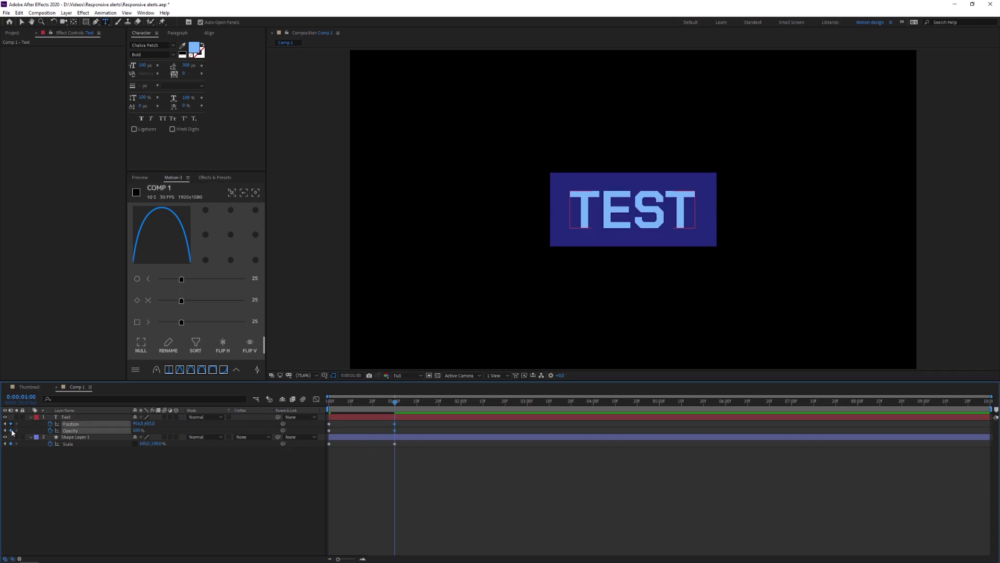
{"action": "left_click", "coordinate": [211, 485]}
At the first frame, set the text layer's vertical position to 800 and its opacity to 0%
{"action": "left_click_drag", "start_coordinate": [371, 404], "coordinate": [328, 404]}
{"action": "left_click", "coordinate": [149, 424]}
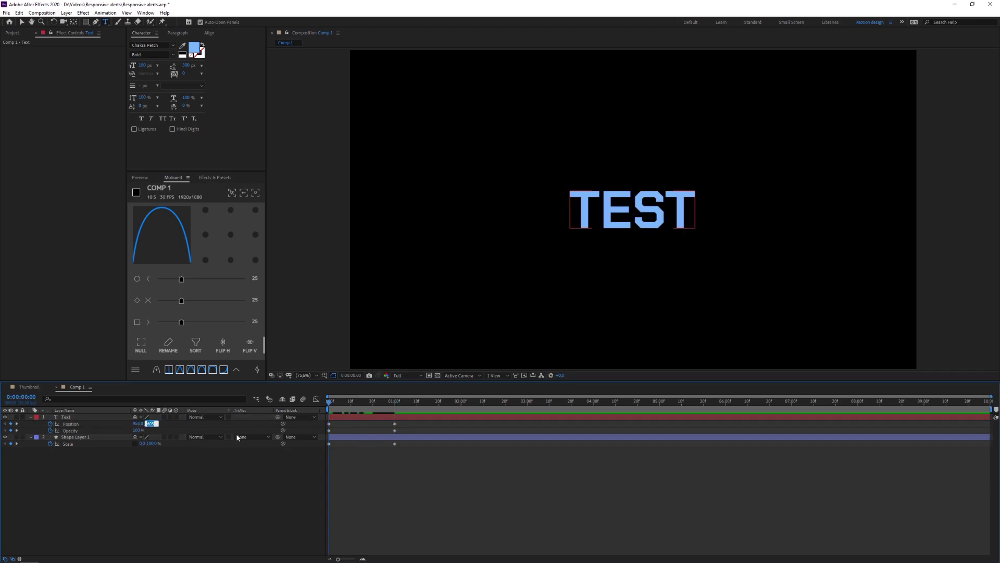
{"action": "key", "text": "Right"}
{"action": "key", "text": "Return"}
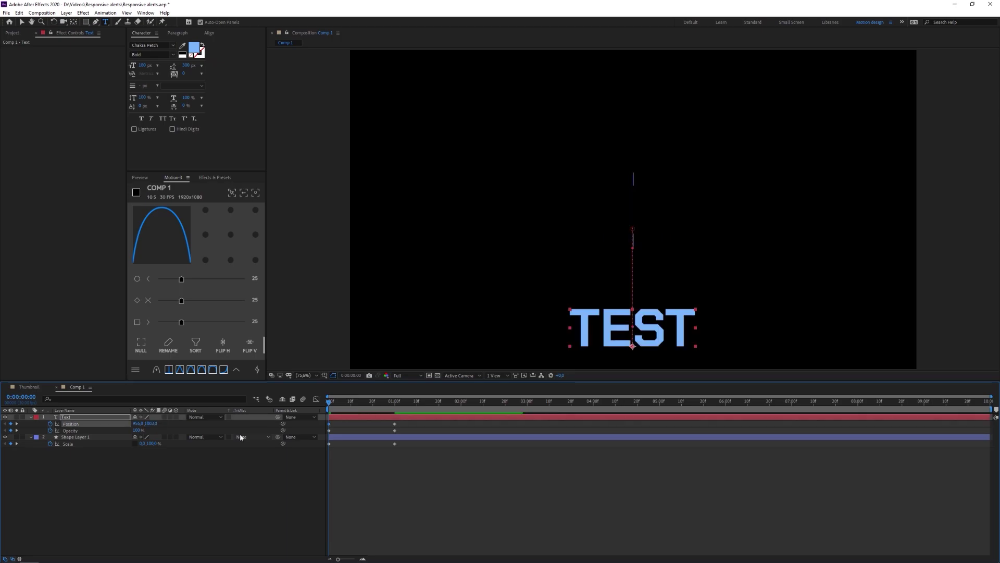
{"action": "left_click", "coordinate": [152, 423]}
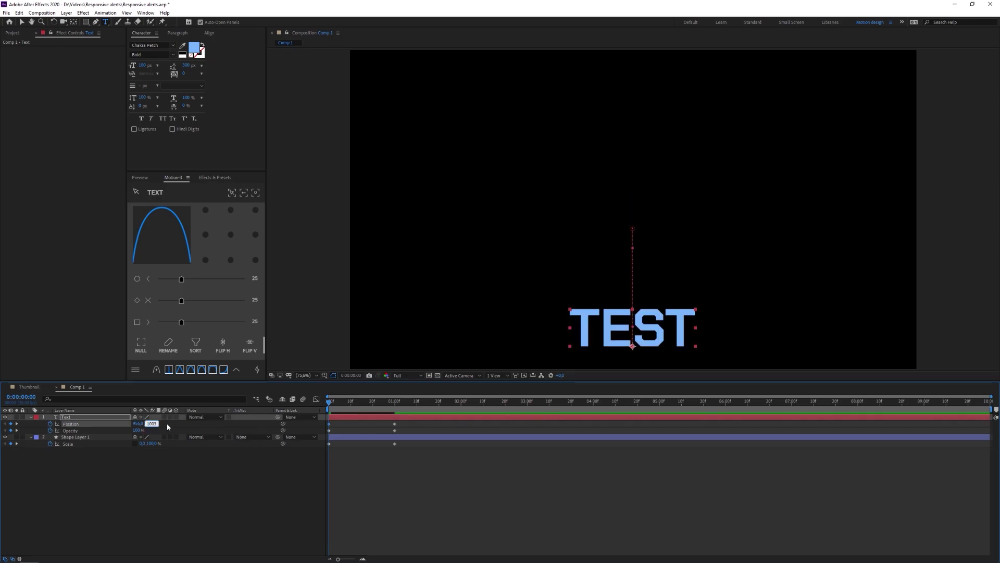
{"action": "type", "text": "-200"}
{"action": "key", "text": "Return"}
{"action": "left_click", "coordinate": [167, 423]}
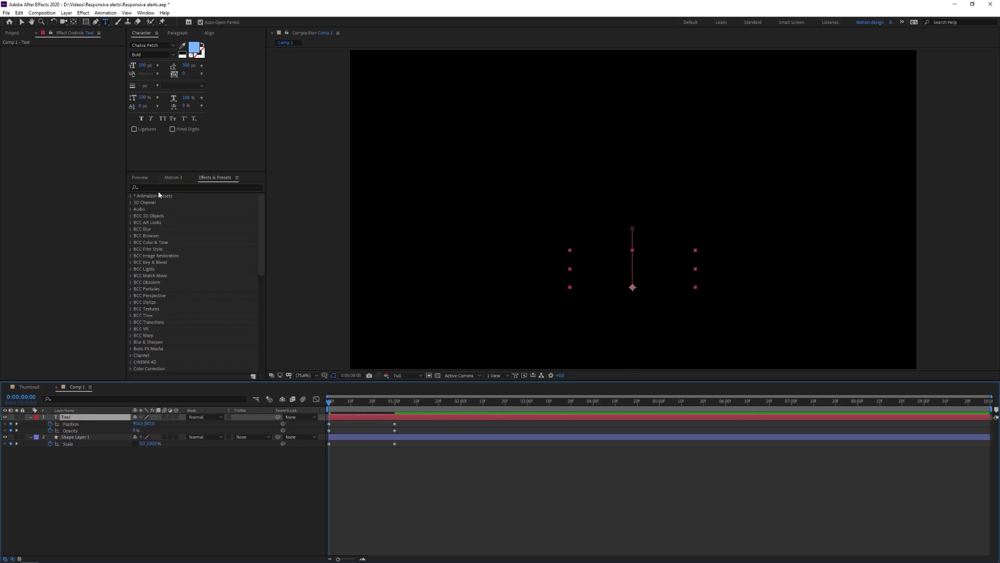
Apply the Set Matte effect to the text layer, take the matte from Shape Layer 1, and preview the animation
{"action": "left_click", "coordinate": [160, 188]}
{"action": "type", "text": "set  "}
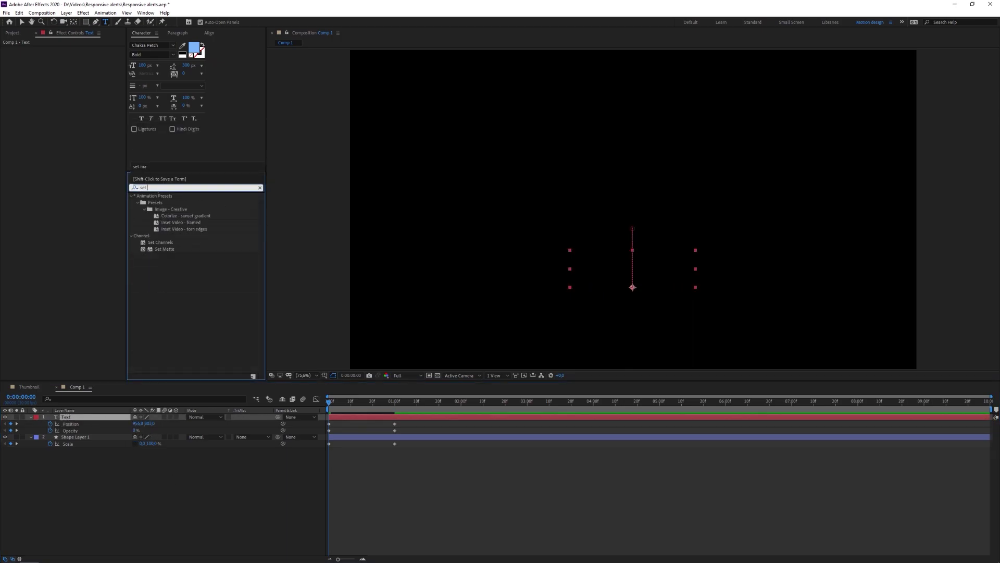
{"action": "type", "text": "mat"}
{"action": "left_click_drag", "start_coordinate": [164, 204], "coordinate": [83, 417]}
{"action": "left_click", "coordinate": [88, 57]}
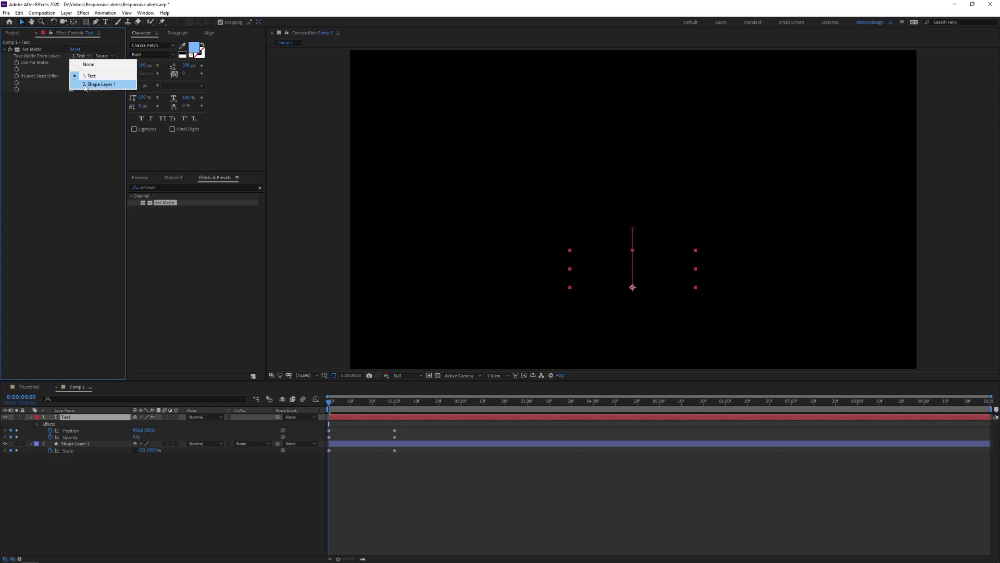
{"action": "left_click", "coordinate": [82, 85]}
{"action": "key", "text": "space"}
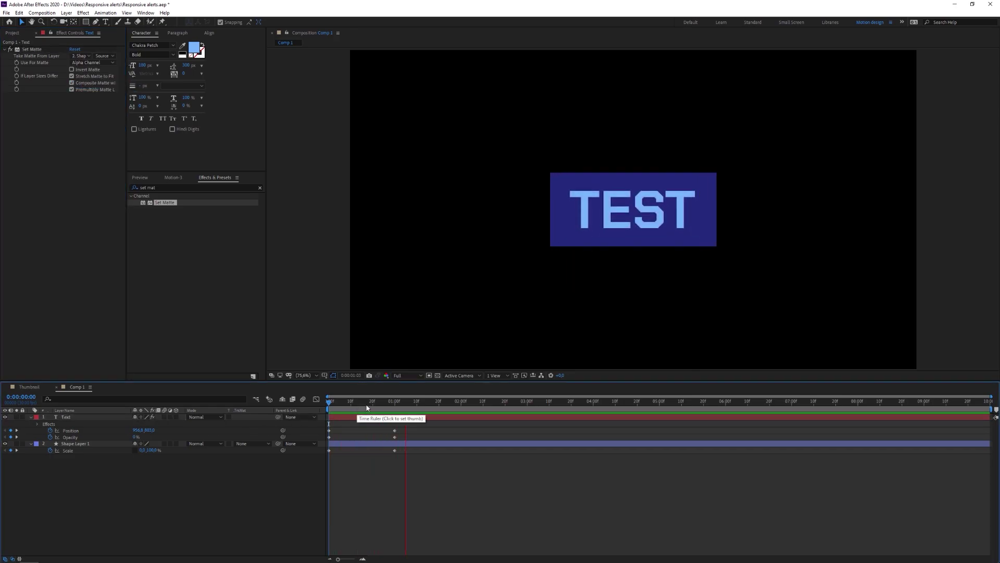
Apply Easy Ease to all Position, Opacity and Scale keyframes of the text and box layers
{"action": "mouse_move", "coordinate": [379, 404]}
{"action": "left_mouse_down"}
{"action": "mouse_move", "coordinate": [433, 404]}
{"action": "mouse_move", "coordinate": [394, 415]}
{"action": "left_mouse_up"}
{"action": "left_click_drag", "start_coordinate": [411, 465], "coordinate": [324, 426]}
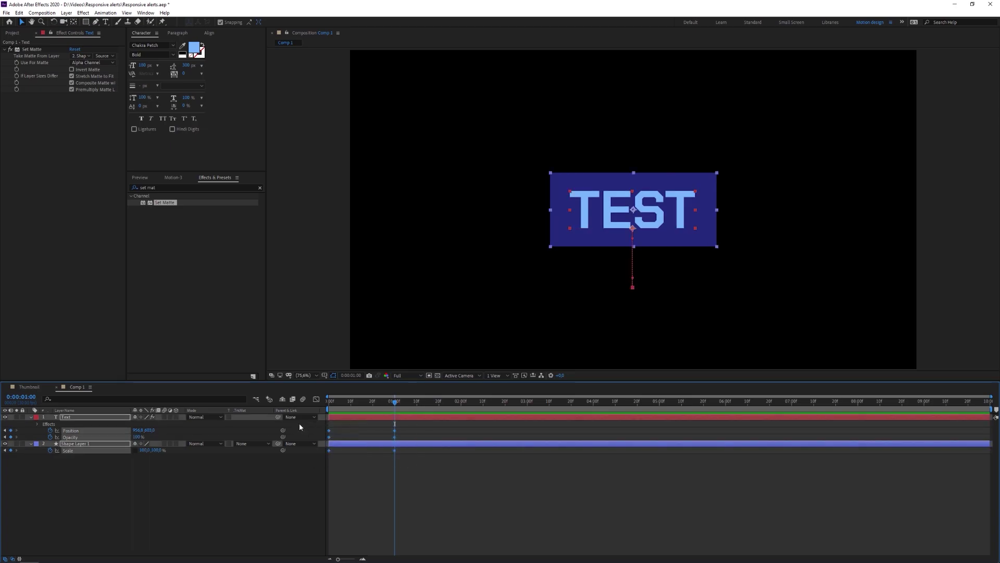
{"action": "key", "text": "F9"}
Lengthen the easing handles of the selected keyframes towards the middle of the speed graph and preview the intro animation
{"action": "left_click", "coordinate": [316, 399]}
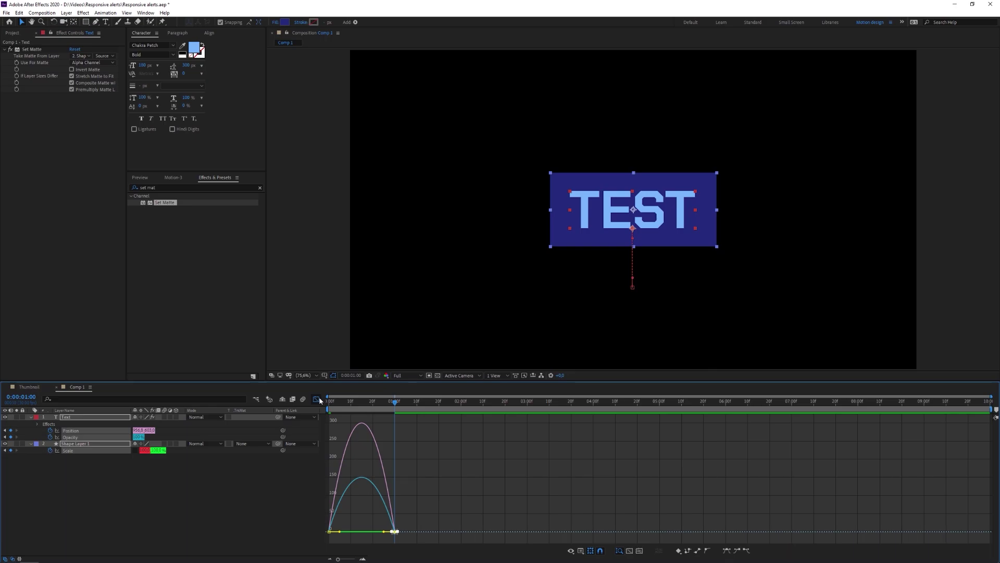
{"action": "left_click_drag", "start_coordinate": [384, 532], "coordinate": [358, 533]}
{"action": "left_click_drag", "start_coordinate": [337, 524], "coordinate": [358, 536]}
{"action": "left_click_drag", "start_coordinate": [341, 403], "coordinate": [241, 411]}
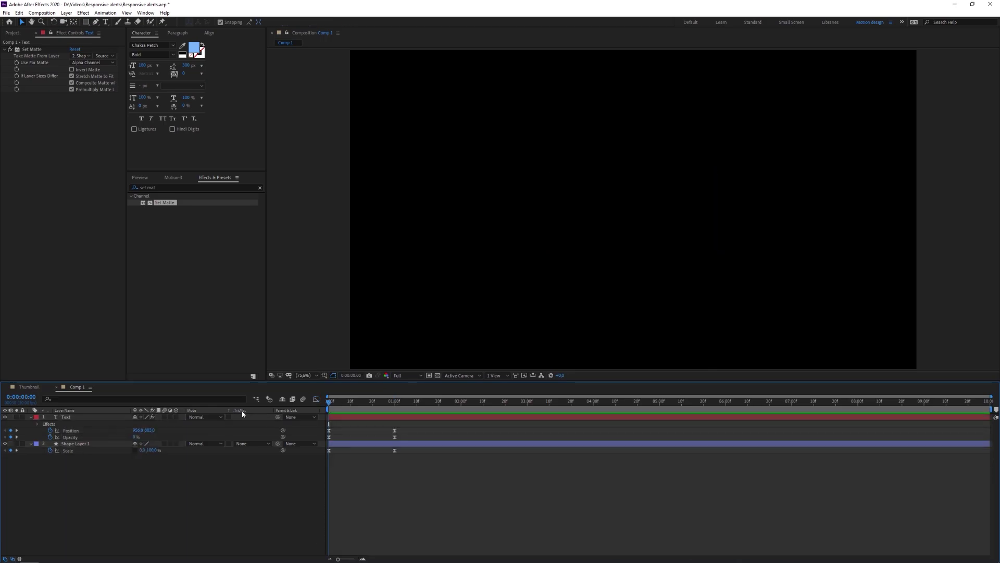
{"action": "key", "text": "space"}
{"action": "left_click_drag", "start_coordinate": [339, 403], "coordinate": [265, 415]}
Copy the box's Scale keyframes and the text's Position and Opacity keyframes and paste them at 4 seconds
{"action": "left_click_drag", "start_coordinate": [329, 401], "coordinate": [605, 421]}
{"action": "left_click", "coordinate": [364, 442]}
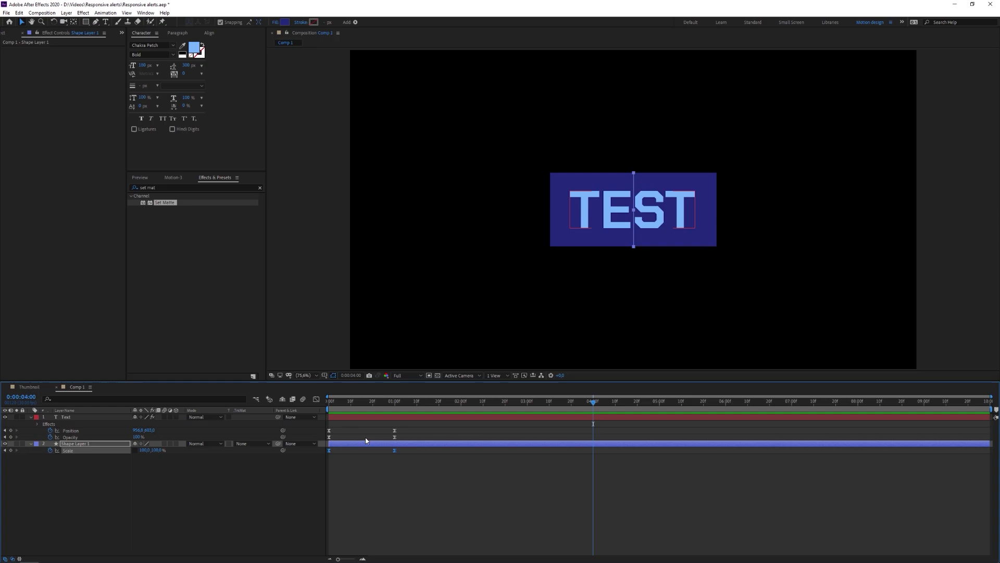
{"action": "key", "text": "ctrl+c"}
{"action": "key", "text": "ctrl+v"}
{"action": "left_click_drag", "start_coordinate": [399, 427], "coordinate": [321, 445]}
{"action": "key", "text": "ctrl+c"}
{"action": "key", "text": "ctrl+v"}
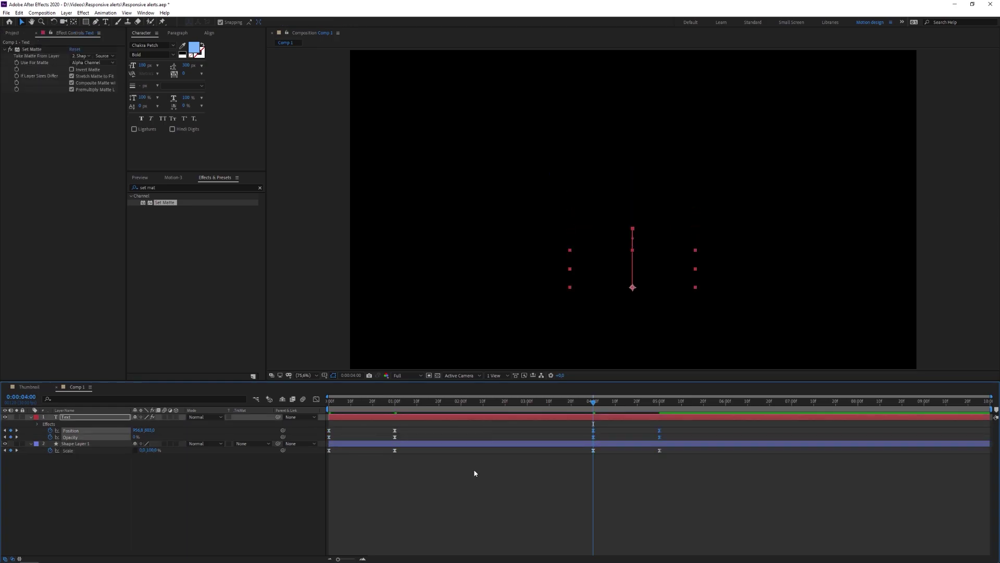
Time-reverse the pasted keyframes on both layers, end the work area at about 5 seconds, and preview it
{"action": "left_click_drag", "start_coordinate": [691, 468], "coordinate": [571, 425]}
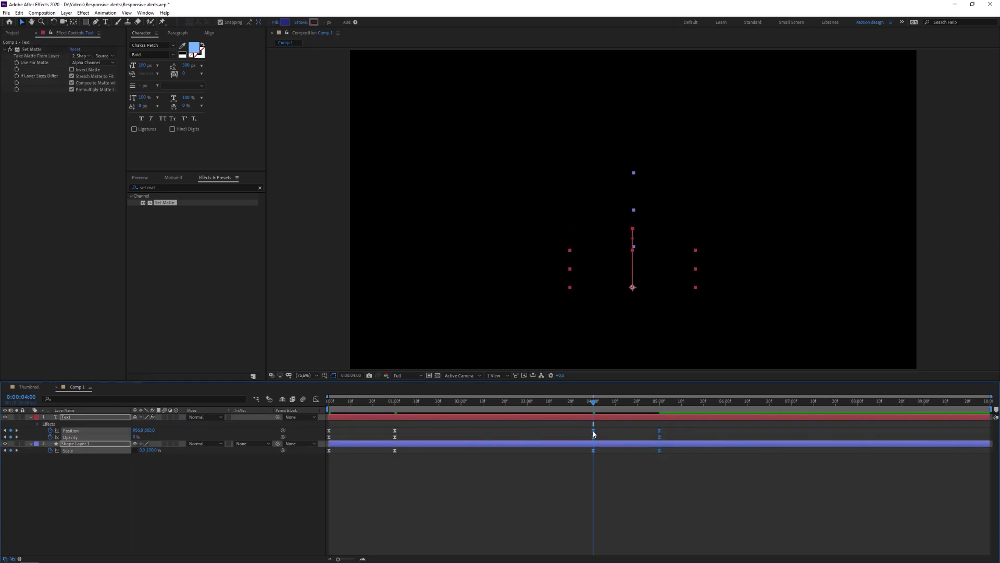
{"action": "right_click", "coordinate": [593, 432]}
{"action": "mouse_move", "coordinate": [677, 528]}
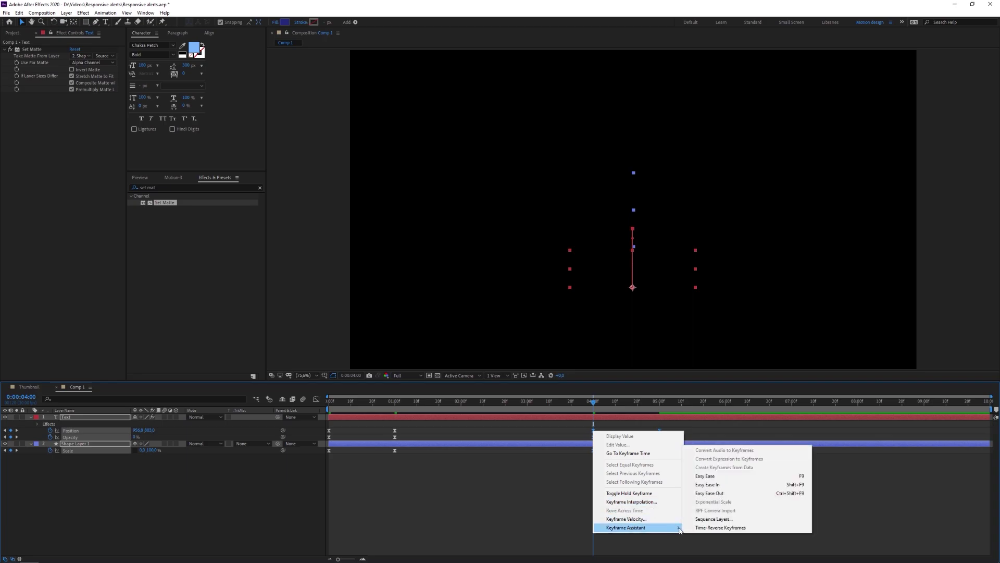
{"action": "left_click", "coordinate": [720, 527]}
{"action": "left_click", "coordinate": [642, 504]}
{"action": "key", "text": "k"}
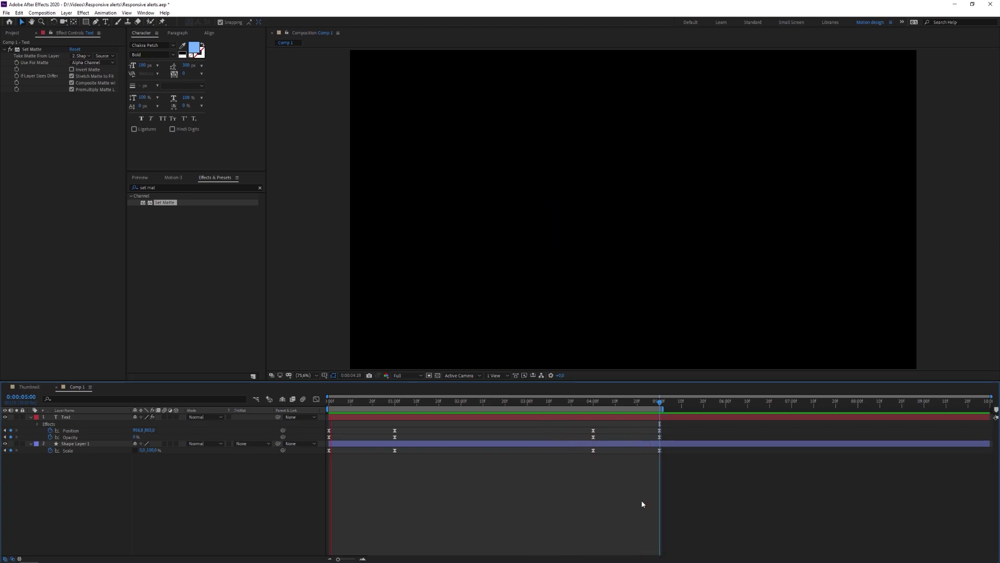
Replace the text layer's wording with INTERACTIVE and scrub the timeline to check the animation
{"action": "left_click", "coordinate": [106, 22]}
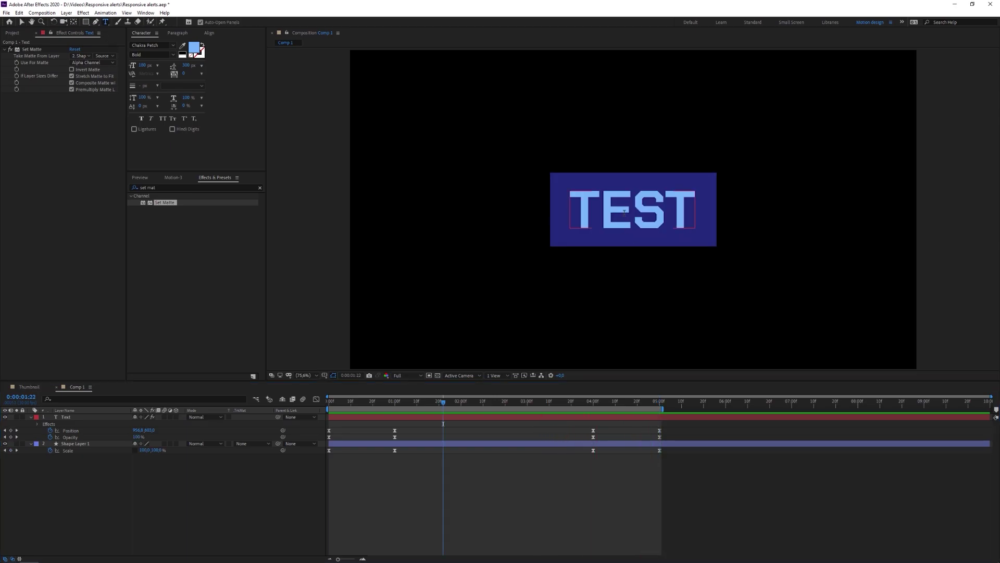
{"action": "key", "text": "ctrl+a"}
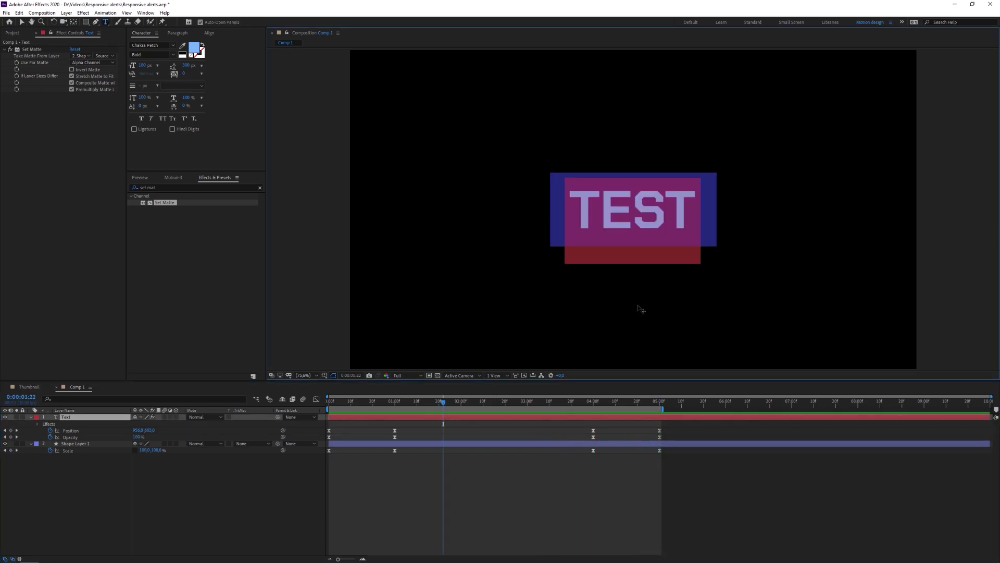
{"action": "type", "text": "INTERACTIVE"}
{"action": "left_click", "coordinate": [600, 423]}
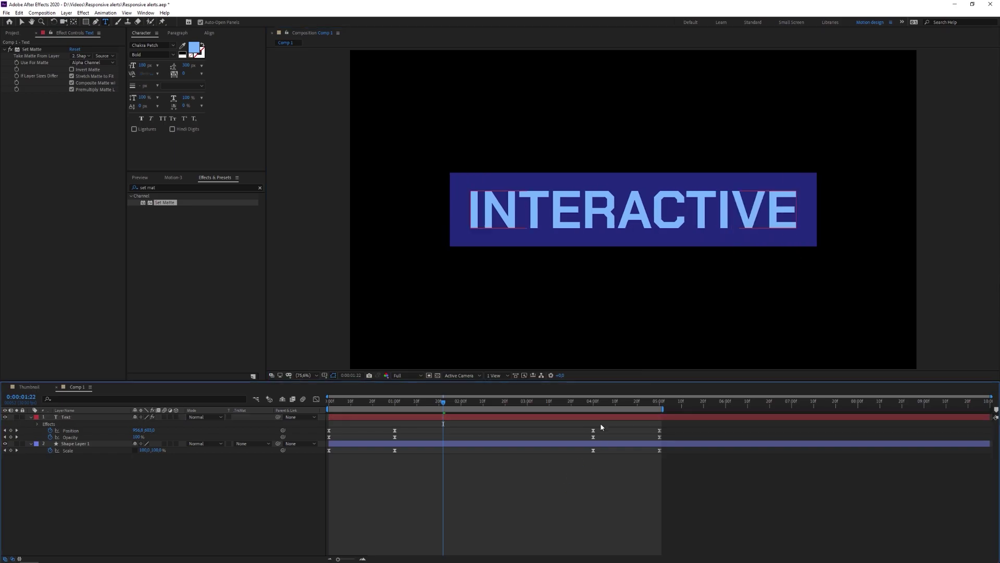
{"action": "left_click_drag", "start_coordinate": [595, 402], "coordinate": [473, 407]}
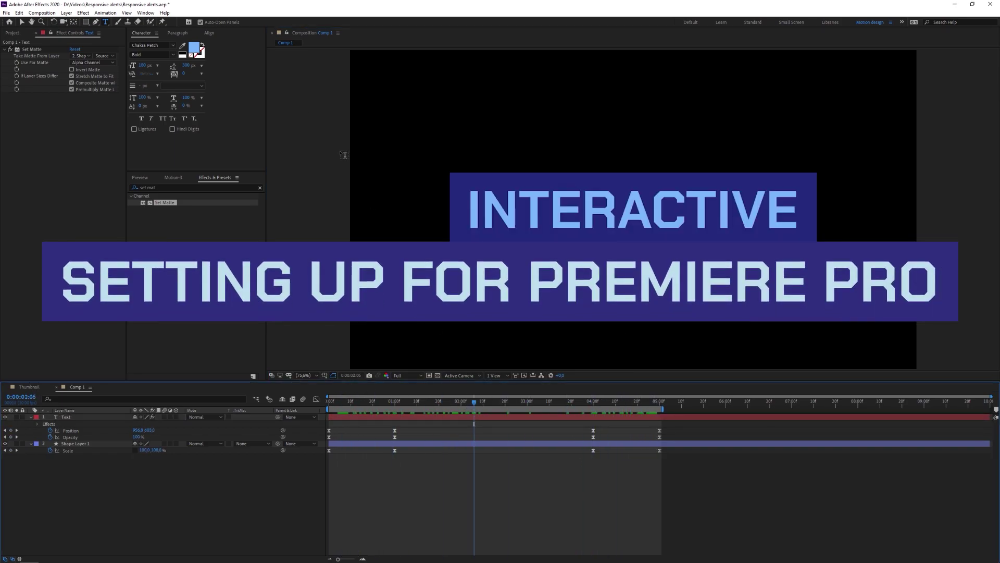
Add the text layer's Source Text as an Essential Graphics control and name it Text
{"action": "left_click", "coordinate": [145, 13]}
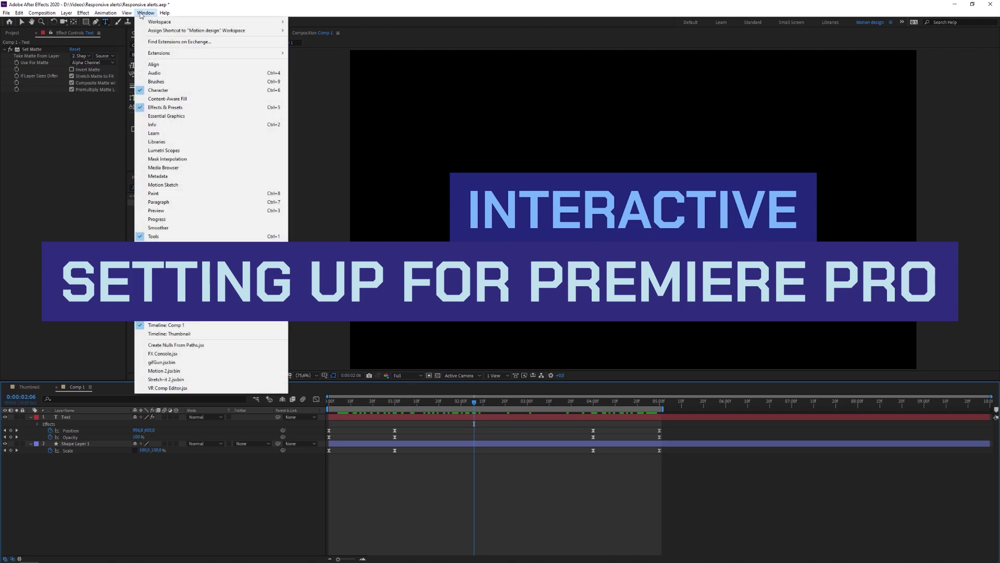
{"action": "left_click", "coordinate": [168, 116]}
{"action": "left_click", "coordinate": [37, 424]}
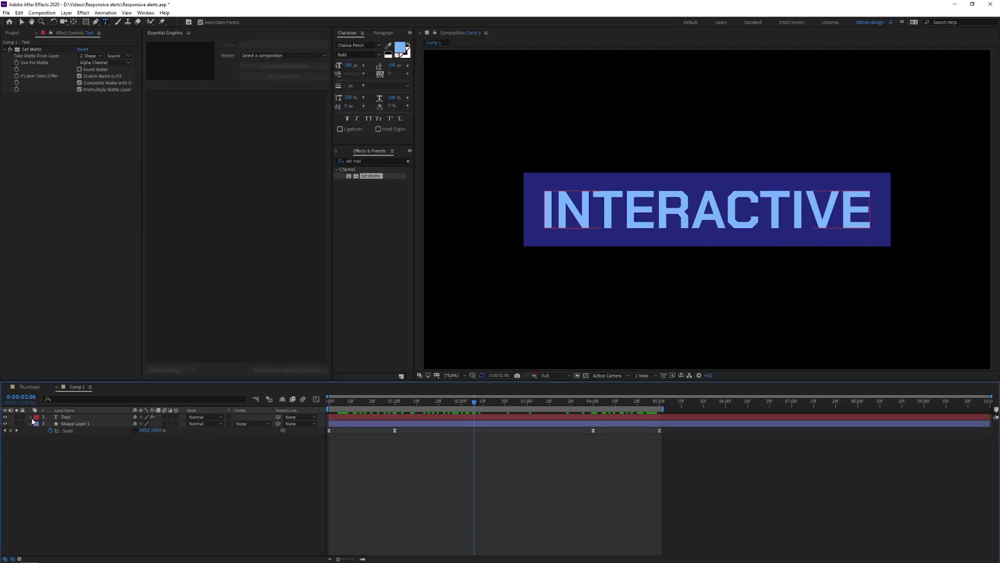
{"action": "left_click", "coordinate": [37, 430]}
{"action": "left_click", "coordinate": [37, 424]}
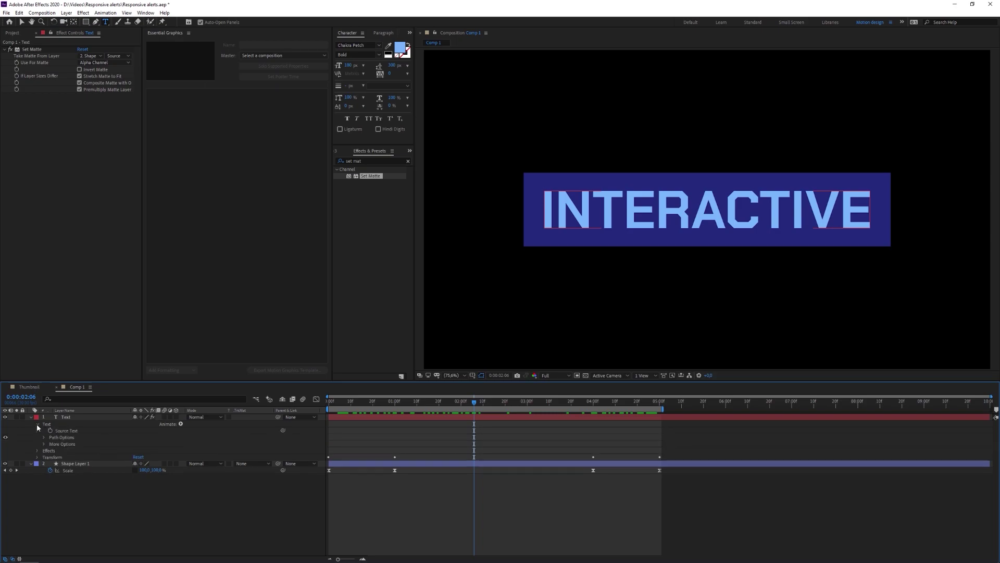
{"action": "left_click_drag", "start_coordinate": [64, 430], "coordinate": [203, 102]}
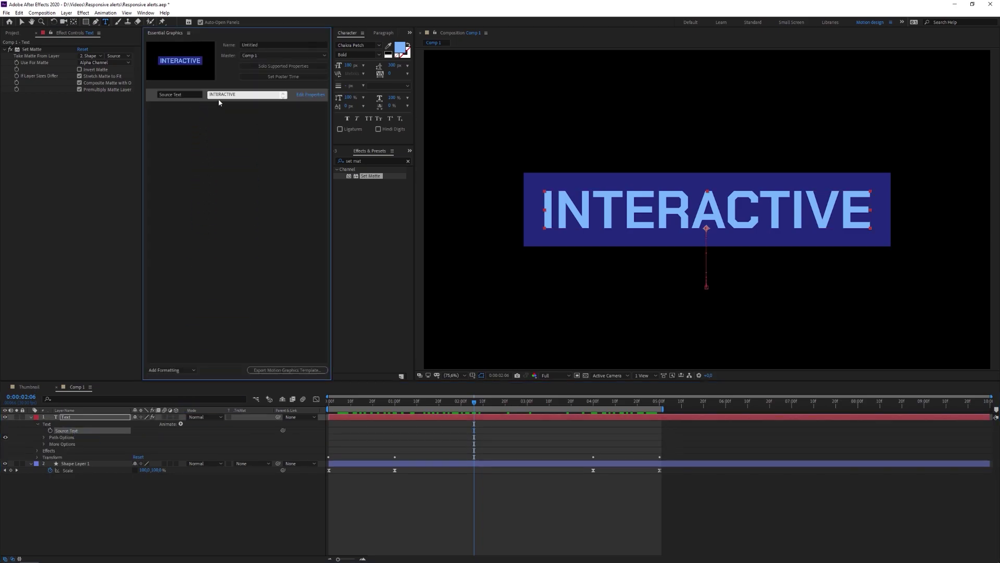
{"action": "type", "text": "Text"}
{"action": "left_click", "coordinate": [164, 483]}
Set the Text control's value to Test in Essential Graphics to check that the box resizes
{"action": "left_click", "coordinate": [242, 93]}
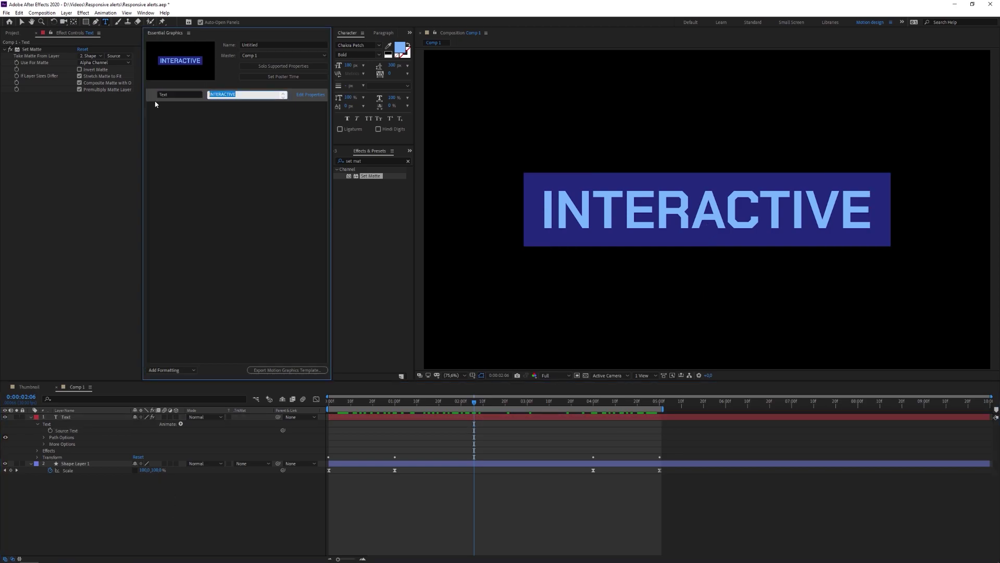
{"action": "type", "text": "Test"}
{"action": "left_click", "coordinate": [149, 498]}
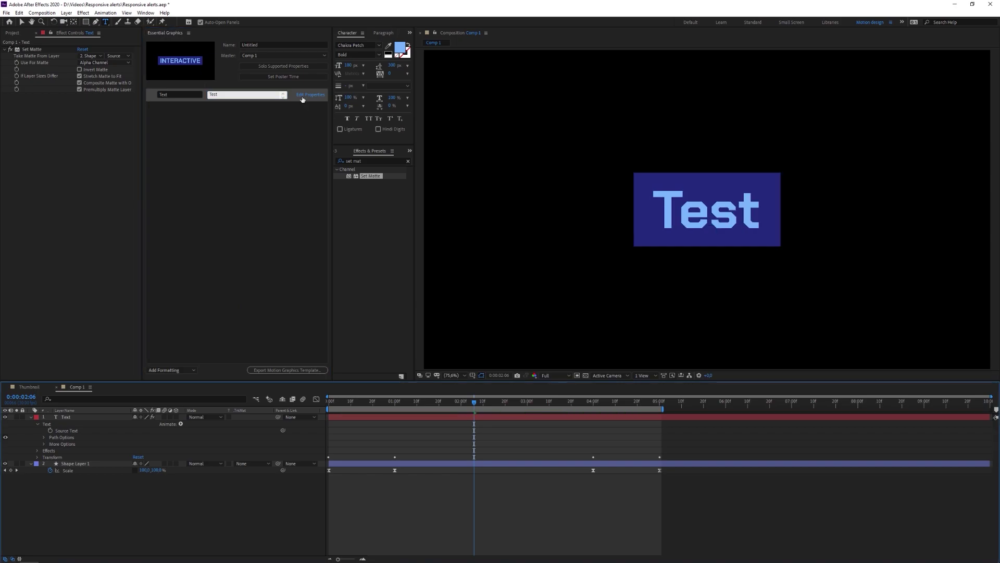
Enable custom font selection, font size adjustment and faux styles in the Text control's source text properties
{"action": "left_click", "coordinate": [306, 96]}
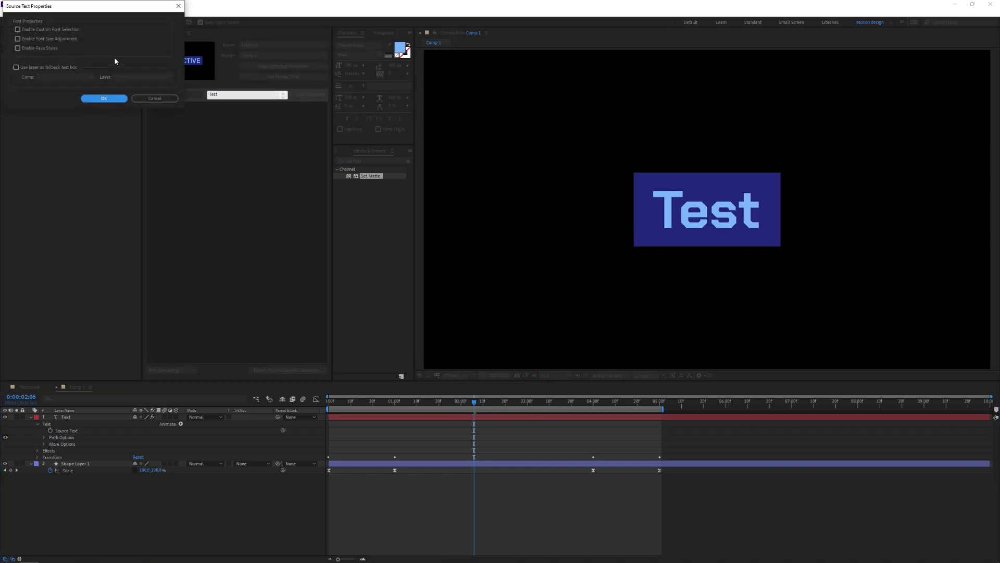
{"action": "left_click", "coordinate": [167, 118]}
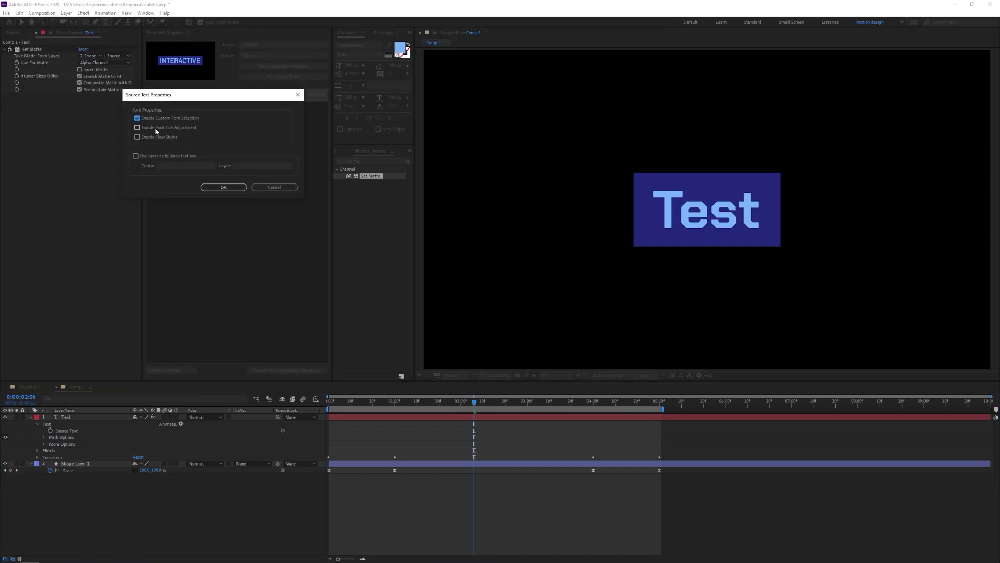
{"action": "left_click", "coordinate": [137, 137]}
{"action": "left_click", "coordinate": [223, 187]}
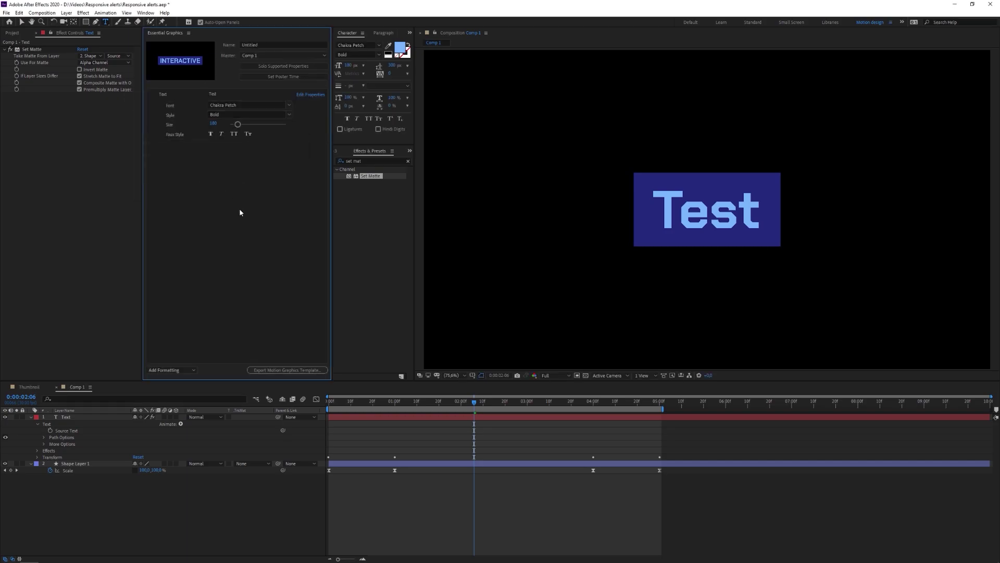
Try a larger font size on the Text control, undo it, and disable font size adjustment in its properties
{"action": "mouse_move", "coordinate": [237, 124]}
{"action": "left_mouse_down"}
{"action": "mouse_move", "coordinate": [247, 124]}
{"action": "mouse_move", "coordinate": [236, 125]}
{"action": "left_mouse_up"}
{"action": "key", "text": "ctrl+z"}
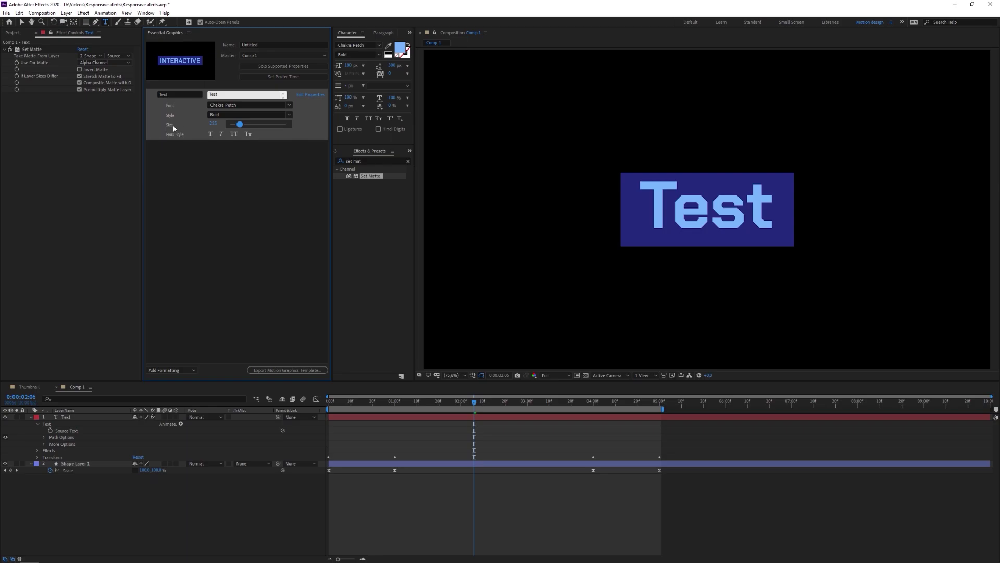
{"action": "left_click", "coordinate": [308, 96]}
{"action": "left_click", "coordinate": [137, 127]}
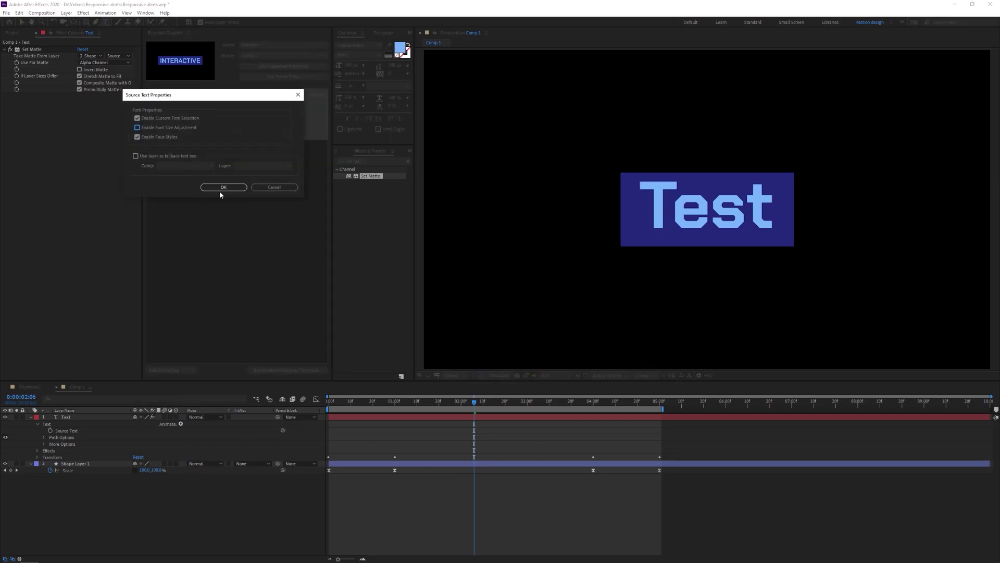
{"action": "left_click", "coordinate": [221, 187]}
Rename the Comp 1 composition as Test
{"action": "left_click", "coordinate": [12, 33]}
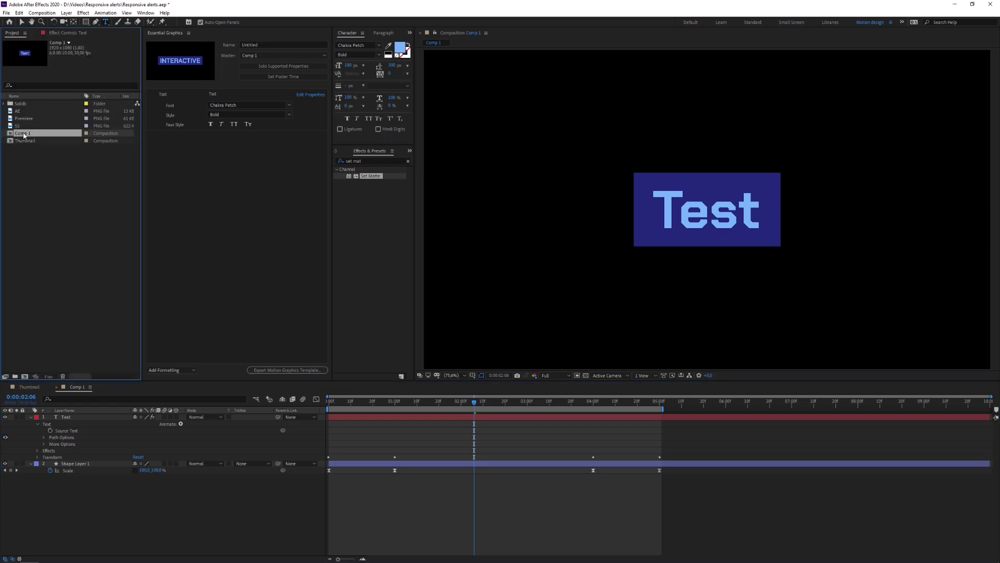
{"action": "key", "text": "Return"}
{"action": "type", "text": "Test"}
{"action": "key", "text": "Return"}
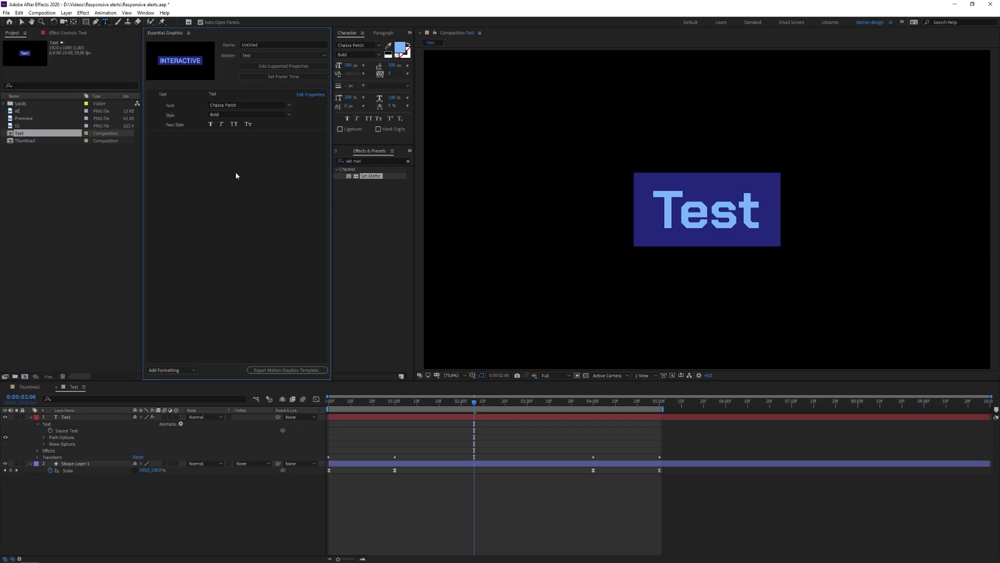
Name the Essential Graphics template Pop up
{"action": "left_click", "coordinate": [264, 45]}
{"action": "double_click", "coordinate": [265, 45]}
{"action": "type", "text": "Pop up"}
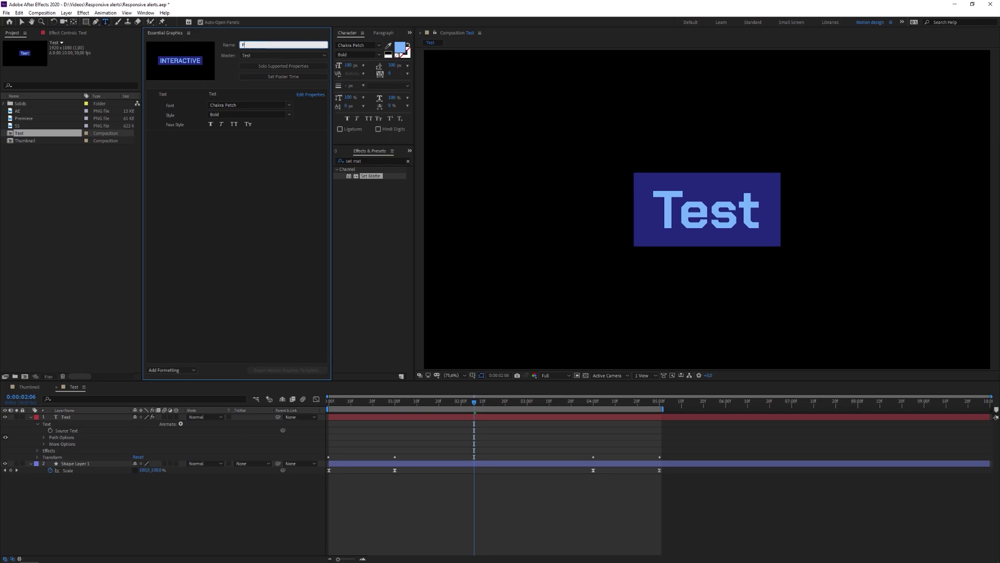
{"action": "key", "text": "Return"}
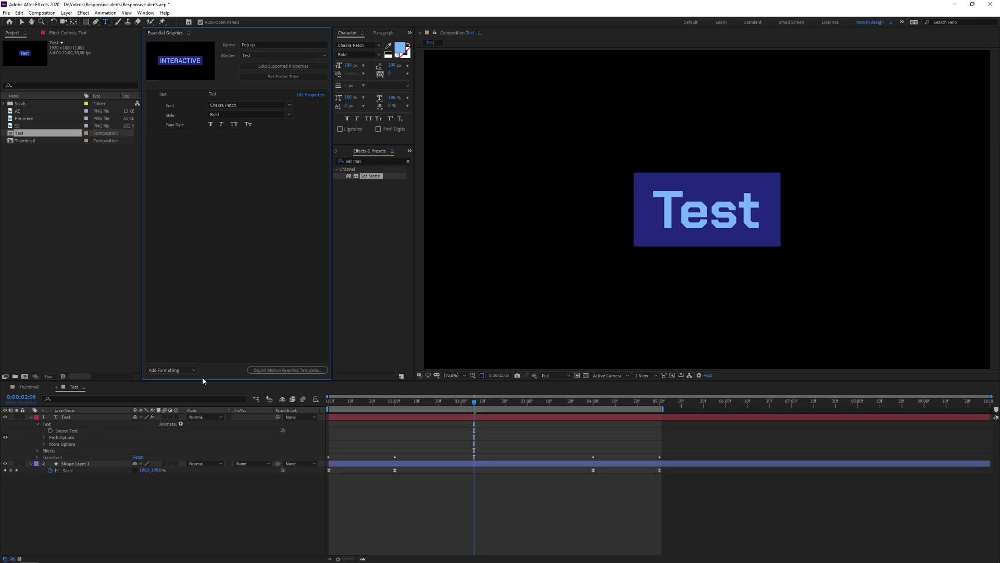
Add the shape layer's Fill 1 Color as an Essential Graphics control and name it Box color
{"action": "left_click", "coordinate": [76, 464]}
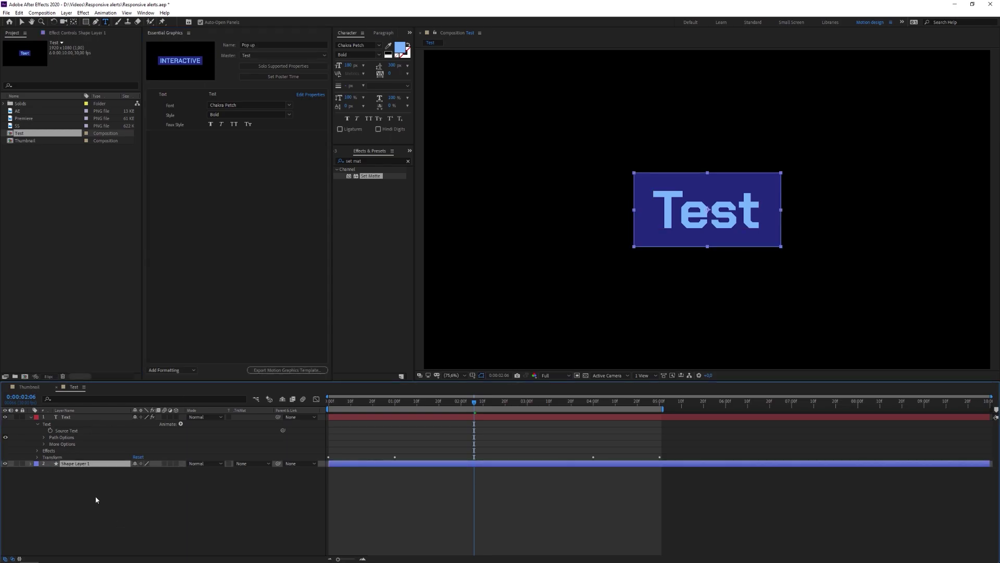
{"action": "key", "text": "u"}
{"action": "key", "text": "u"}
{"action": "scroll", "coordinate": [109, 499], "scroll_direction": "down", "scroll_amount": 1}
{"action": "left_click_drag", "start_coordinate": [72, 512], "coordinate": [190, 209]}
{"action": "left_click", "coordinate": [180, 136]}
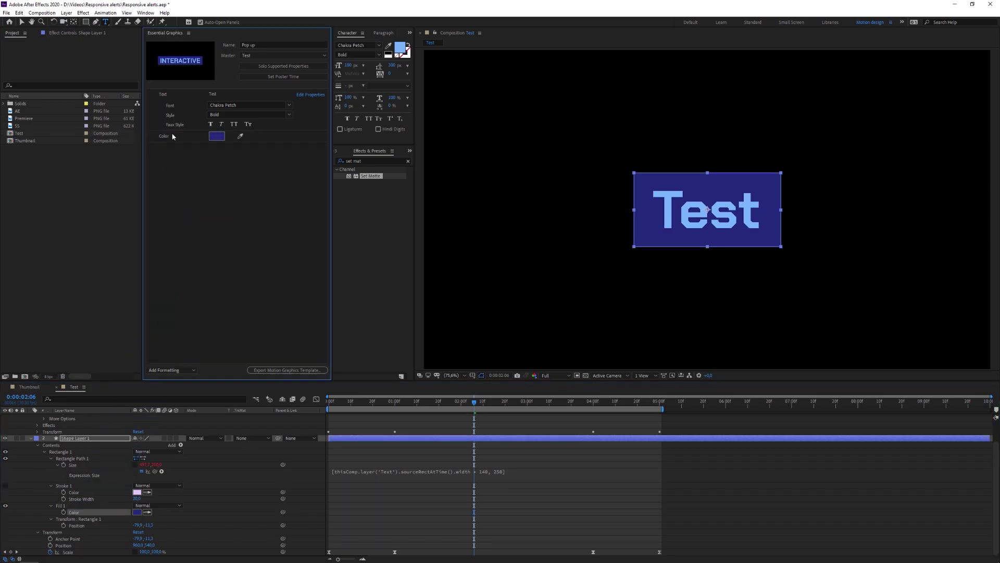
{"action": "type", "text": "Box"}
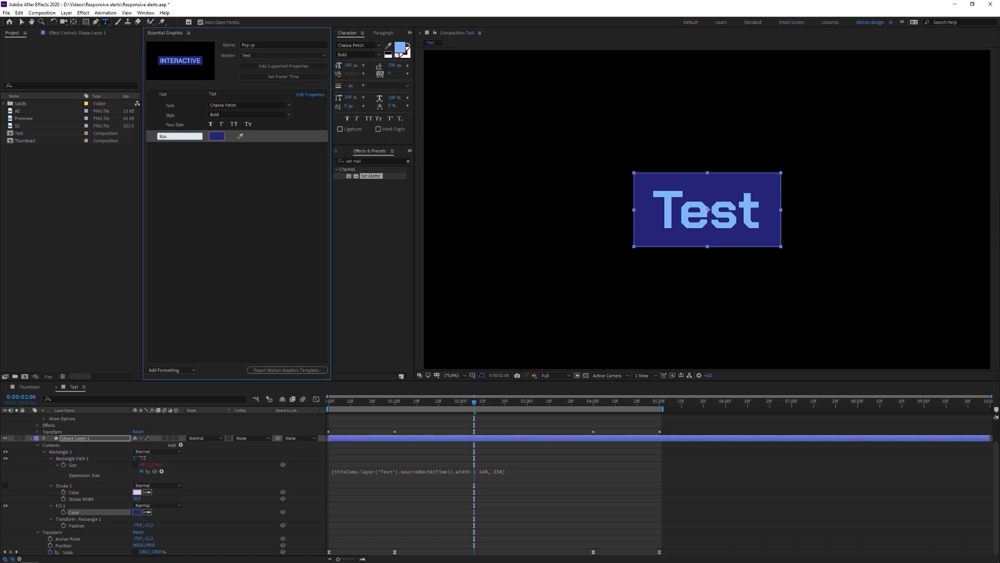
{"action": "type", "text": " color"}
{"action": "key", "text": "Return"}
Try a greyish blue on the Box color control and undo the change
{"action": "left_click", "coordinate": [221, 135]}
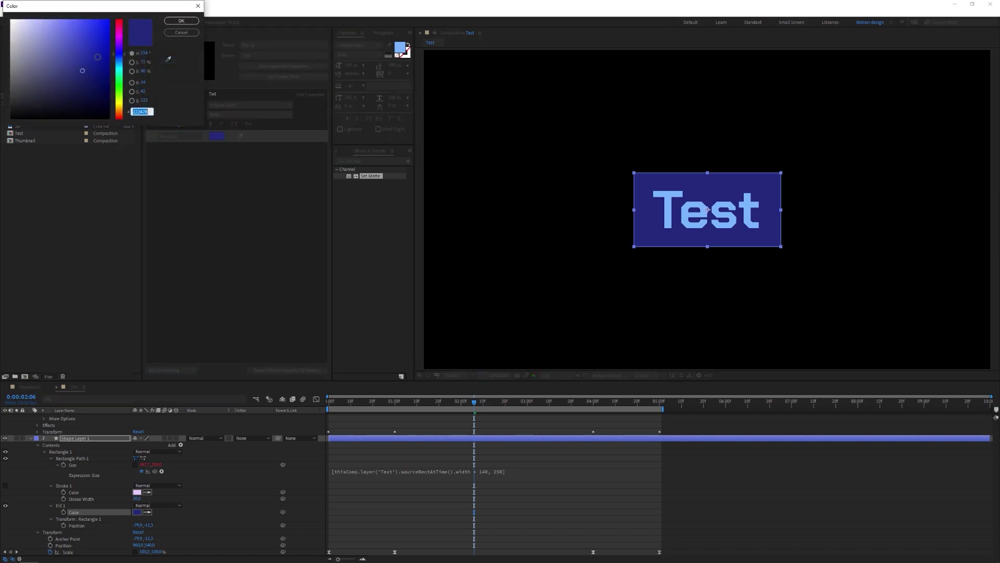
{"action": "left_click_drag", "start_coordinate": [98, 29], "coordinate": [48, 57]}
{"action": "key", "text": "Return"}
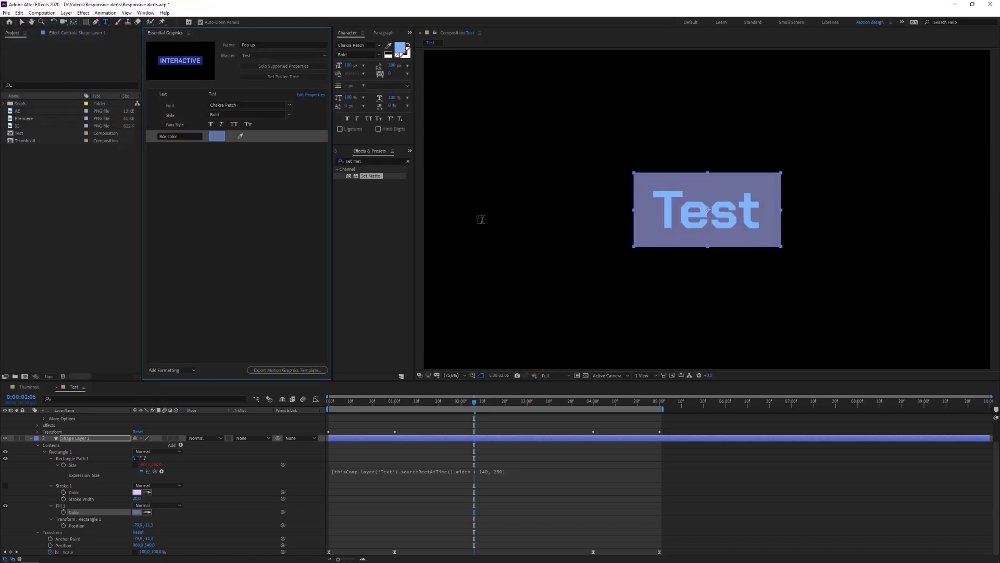
{"action": "key", "text": "ctrl+z"}
Reveal the text layer's modified properties and apply the Fill effect to the layer
{"action": "scroll", "coordinate": [73, 427], "scroll_direction": "up", "scroll_amount": 2}
{"action": "left_click", "coordinate": [72, 418]}
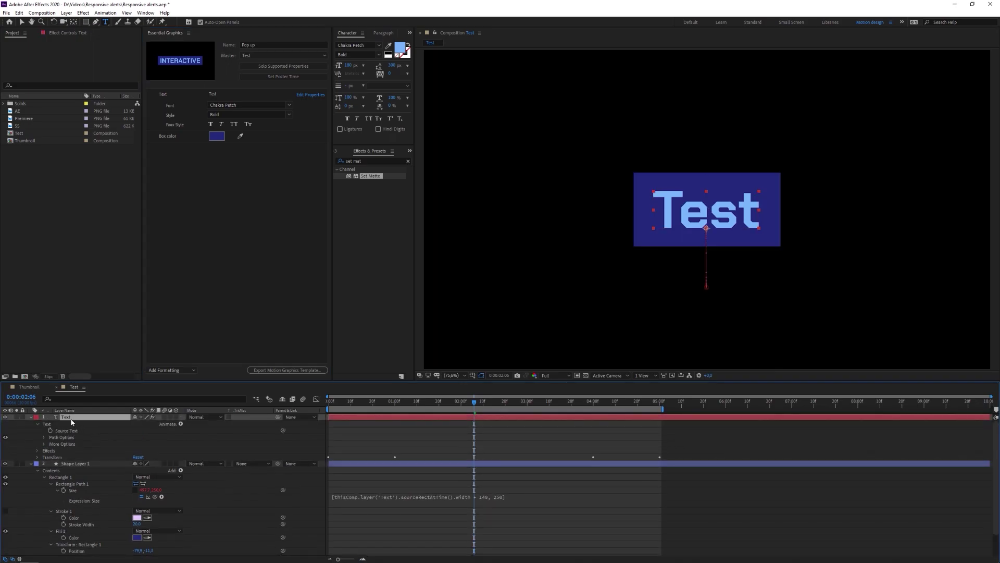
{"action": "key", "text": "u"}
{"action": "key", "text": "u"}
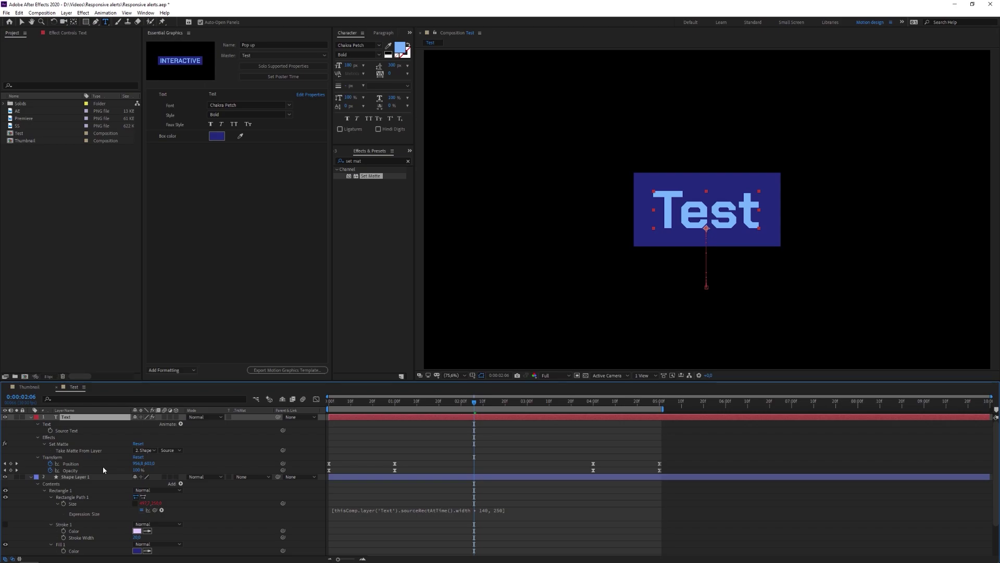
{"action": "left_click", "coordinate": [373, 161]}
{"action": "type", "text": "fill"}
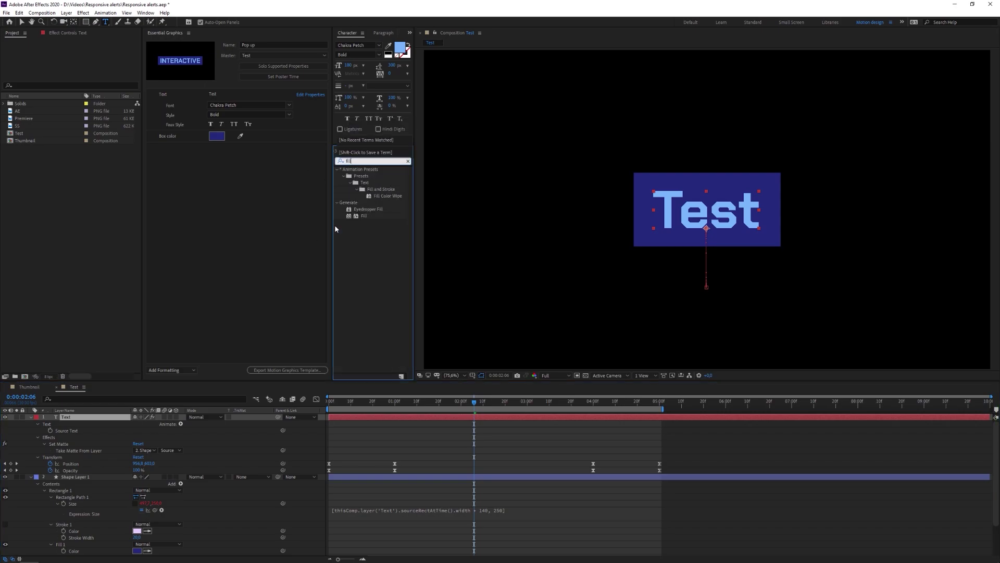
{"action": "left_click_drag", "start_coordinate": [363, 216], "coordinate": [72, 419]}
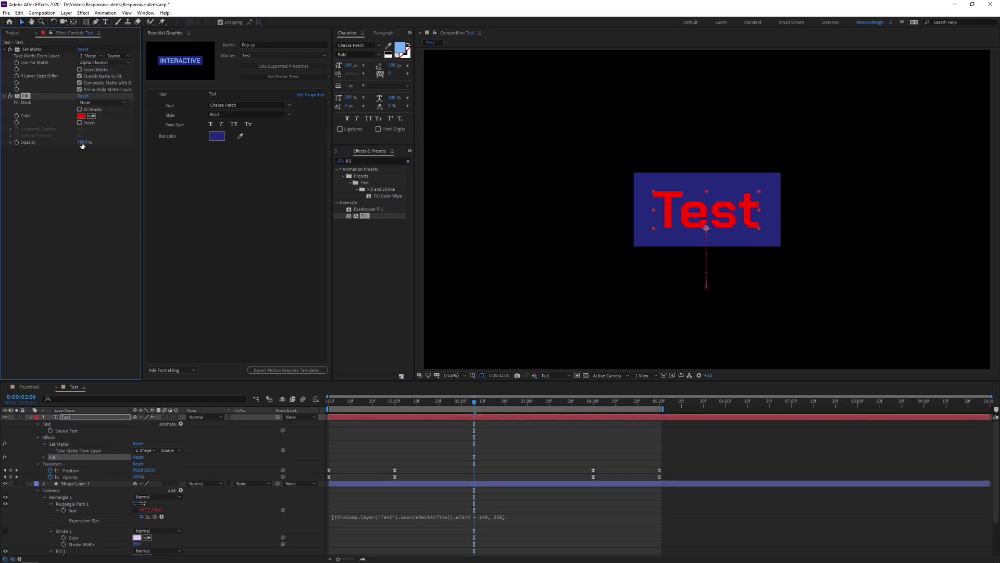
Set the Fill effect's color to the text's original light blue by sampling it with the effect temporarily disabled
{"action": "left_click", "coordinate": [91, 116]}
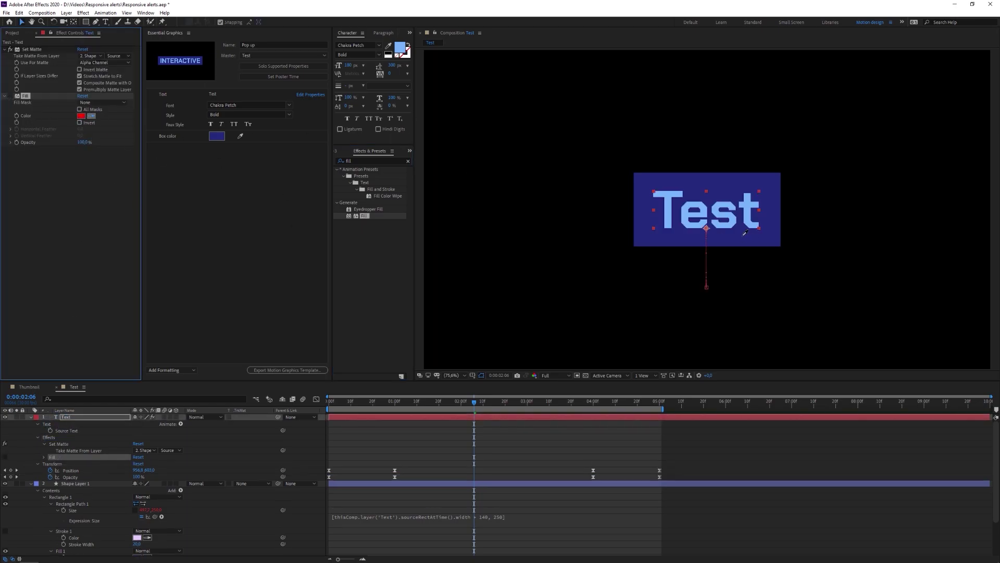
{"action": "left_click", "coordinate": [670, 193]}
{"action": "left_click", "coordinate": [11, 97]}
Add the text layer's Fill effect Color as an Essential Graphics control and name it Text color
{"action": "left_click", "coordinate": [79, 418]}
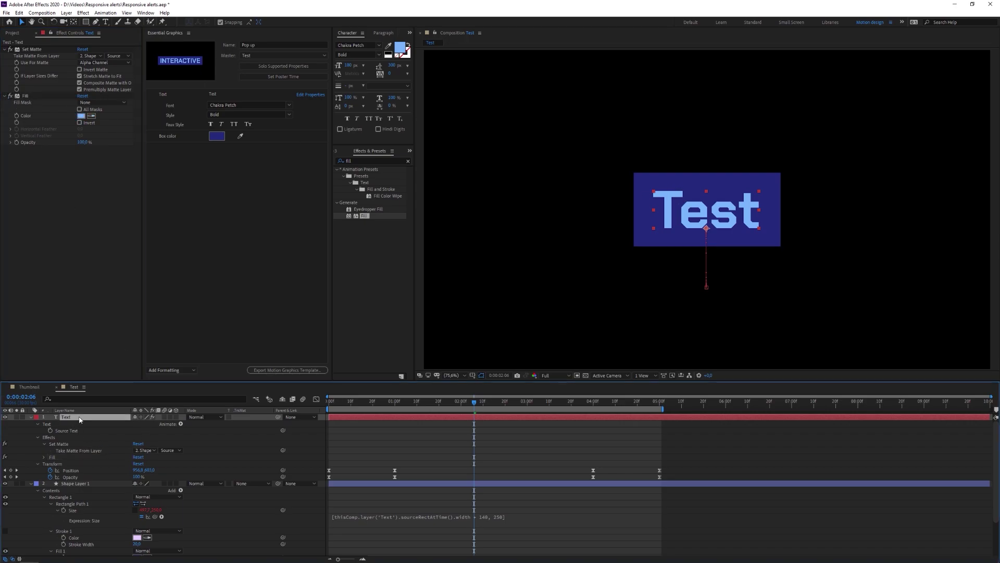
{"action": "key", "text": "u"}
{"action": "key", "text": "u"}
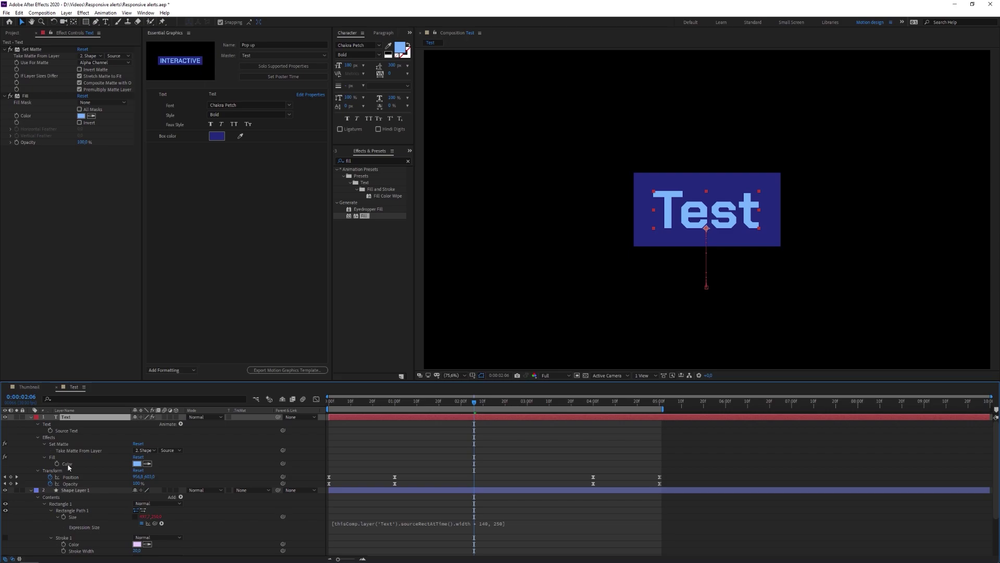
{"action": "left_click_drag", "start_coordinate": [69, 465], "coordinate": [199, 191]}
{"action": "type", "text": "Text color"}
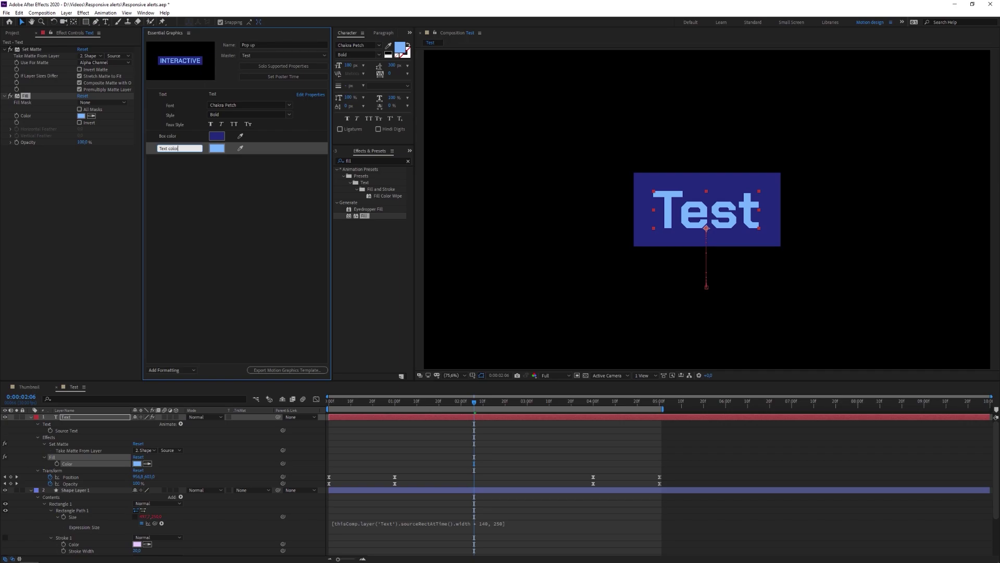
{"action": "key", "text": "Return"}
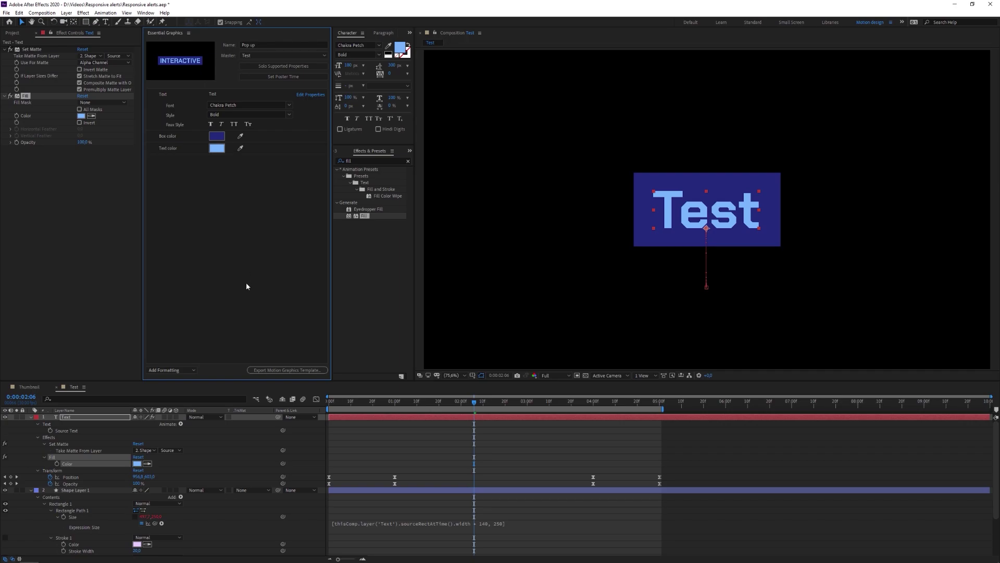
Save the project and export the Pop up Motion Graphics template to the Responsive alerts folder on the local drive
{"action": "left_click", "coordinate": [271, 370]}
{"action": "left_click", "coordinate": [516, 295]}
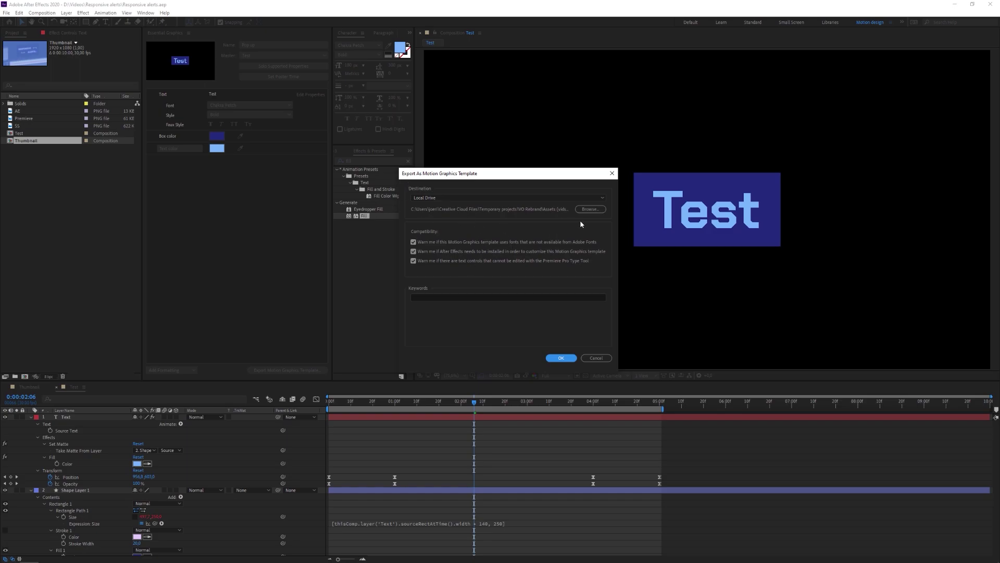
{"action": "left_click", "coordinate": [588, 209]}
{"action": "key", "text": "Return"}
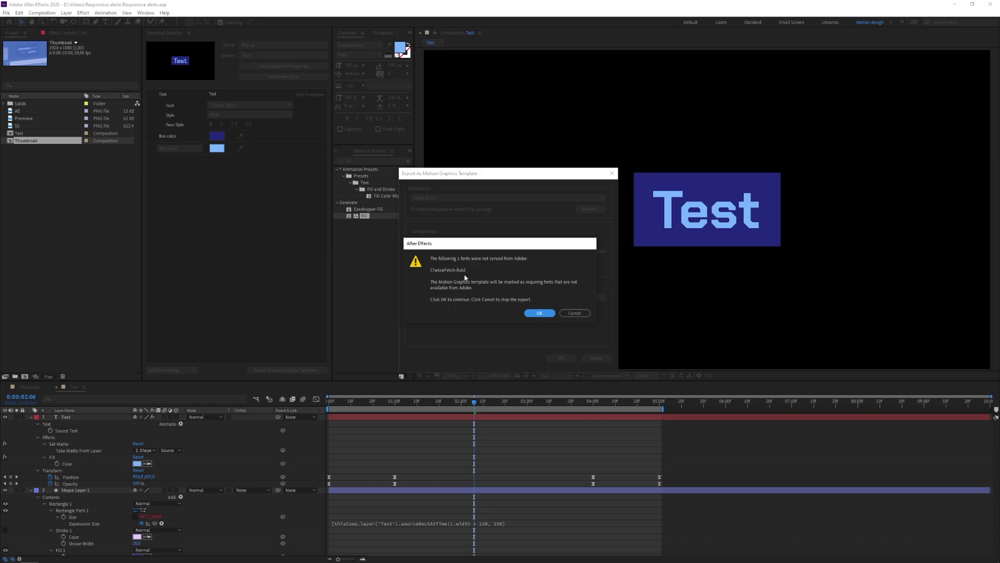
{"action": "left_click", "coordinate": [542, 313]}
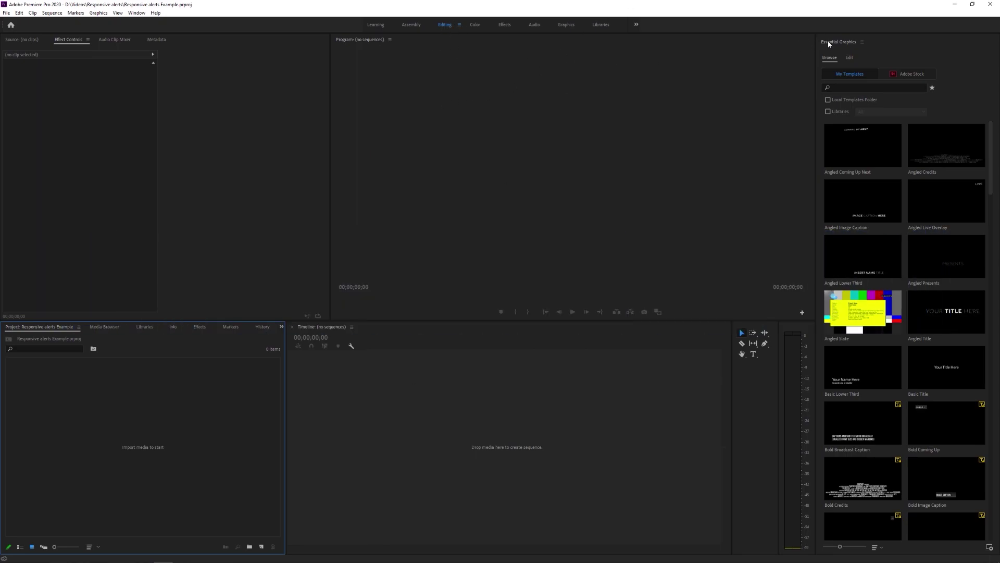
Switch to Premiere Pro and bring up the Essential Graphics panel
{"action": "left_click", "coordinate": [831, 47]}
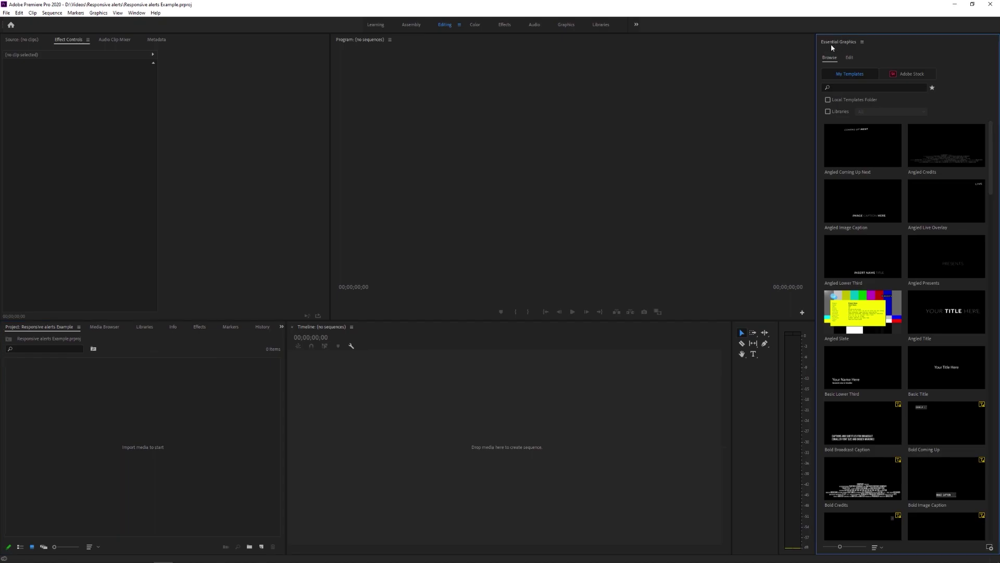
{"action": "left_click", "coordinate": [136, 12]}
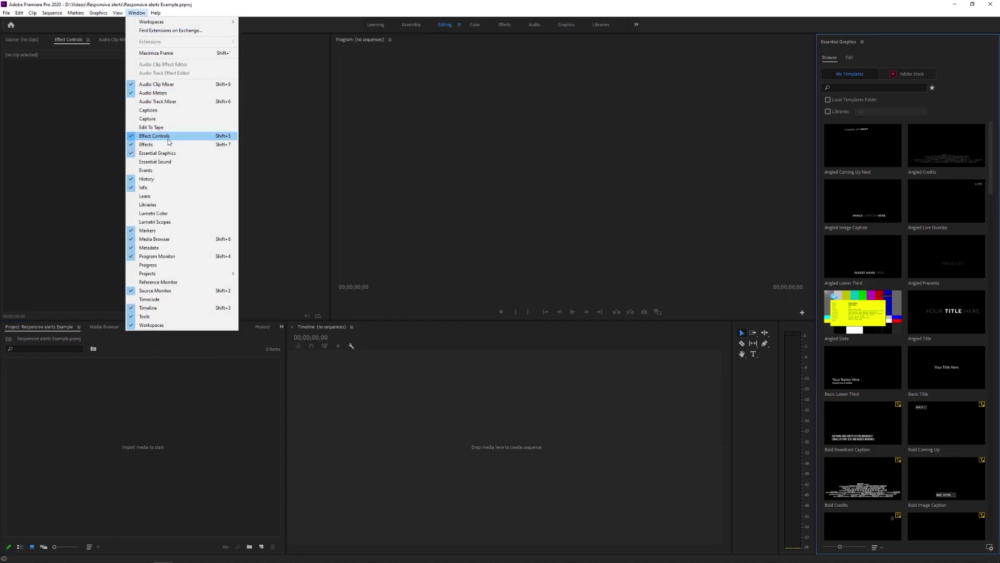
{"action": "left_click", "coordinate": [177, 154]}
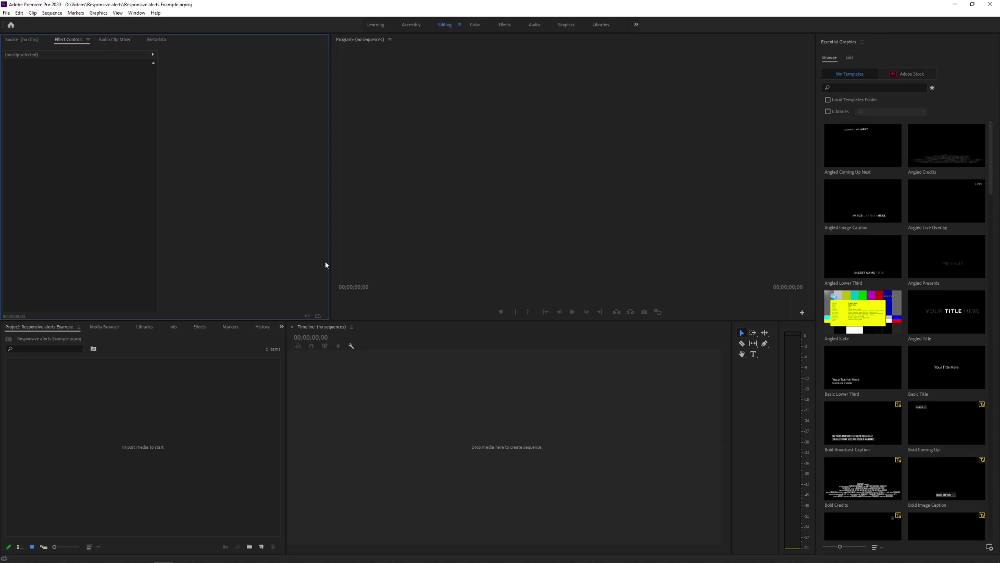
{"action": "left_click", "coordinate": [343, 342]}
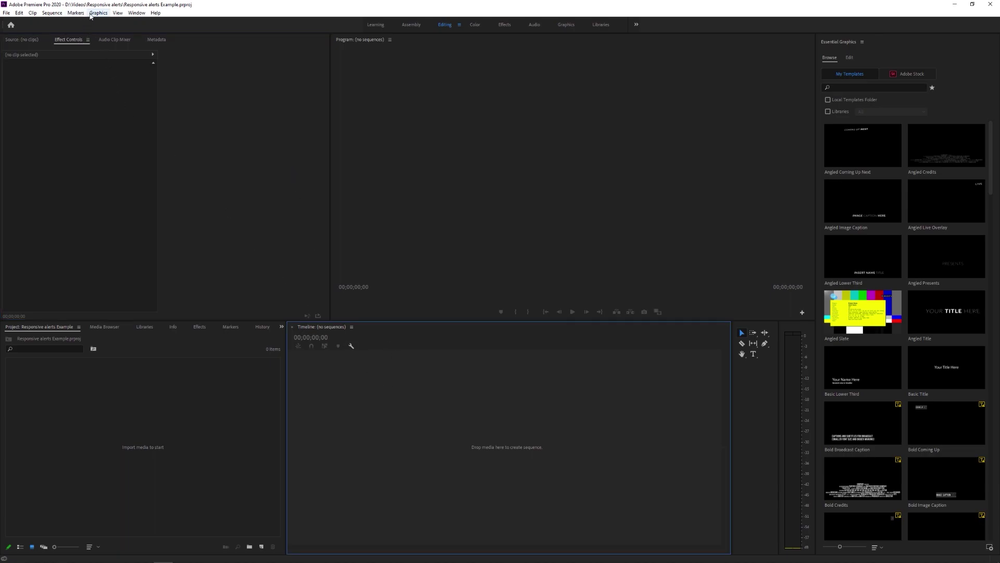
Install the exported Pop up Motion Graphics template and search My Templates for Pop up
{"action": "left_click", "coordinate": [98, 13]}
{"action": "left_click", "coordinate": [122, 32]}
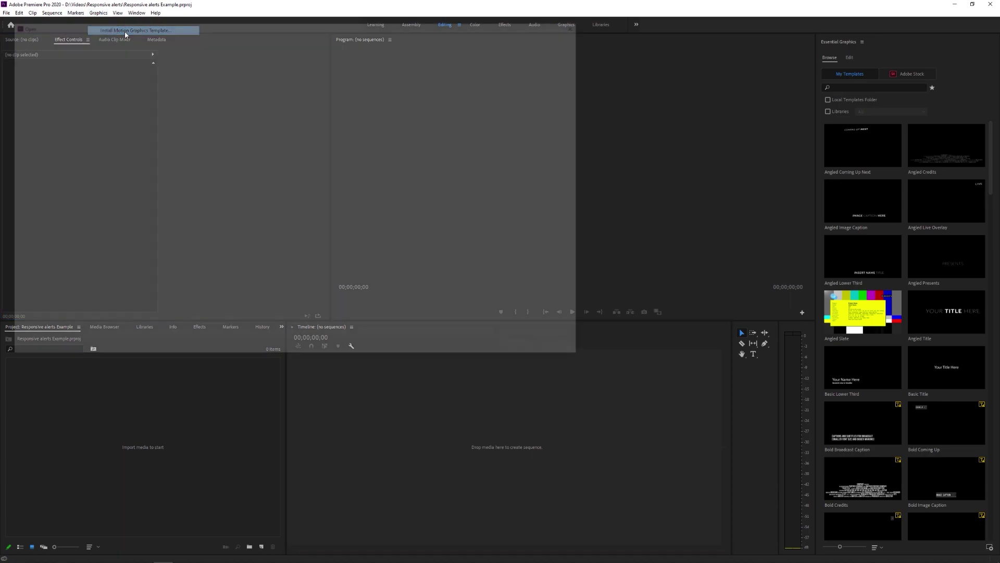
{"action": "double_click", "coordinate": [218, 84]}
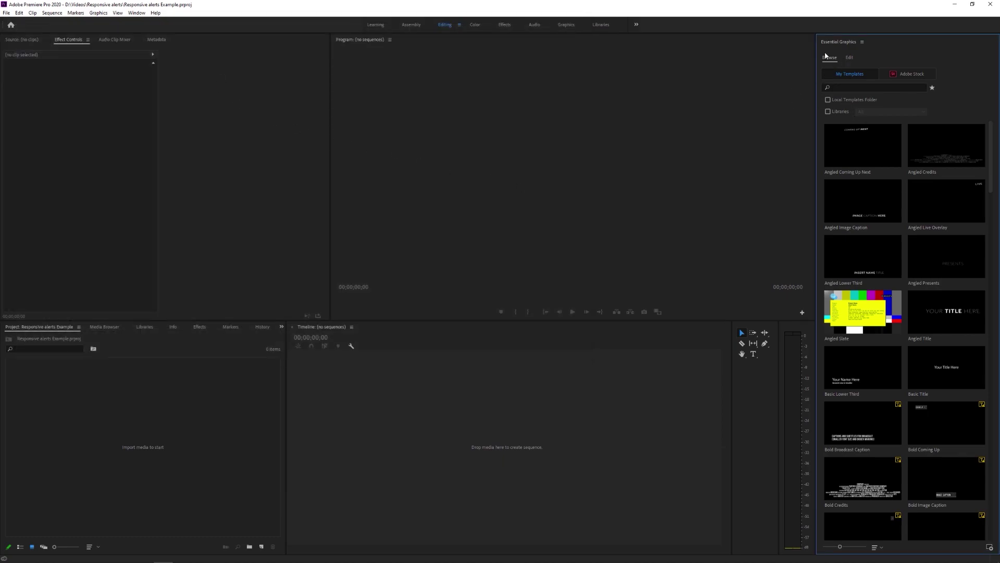
{"action": "left_click", "coordinate": [844, 87]}
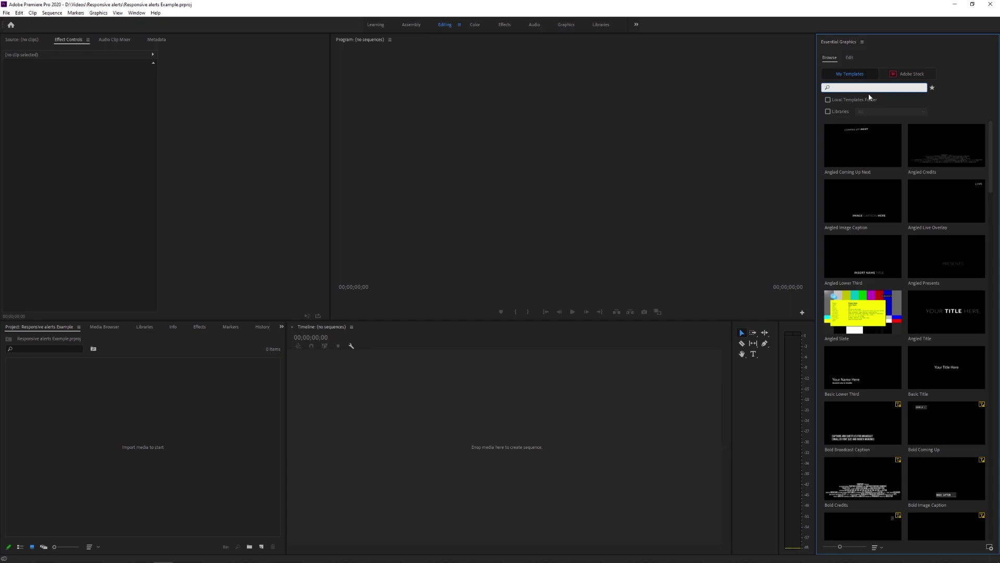
{"action": "type", "text": "Pop up"}
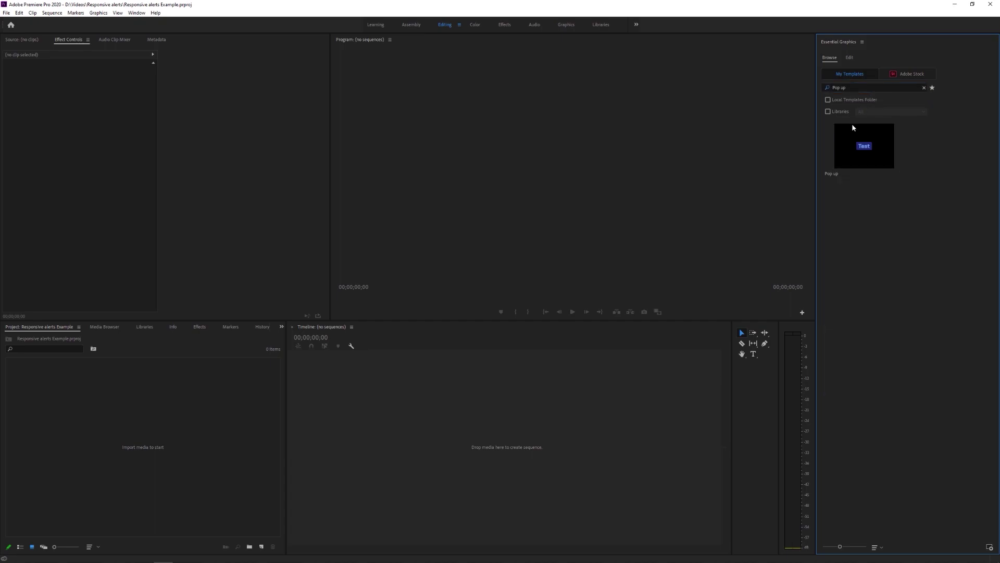
Create a black video item at 1080 height and 23.976 fps with square pixels, and build a sequence from it
{"action": "right_click", "coordinate": [148, 432]}
{"action": "mouse_move", "coordinate": [193, 321]}
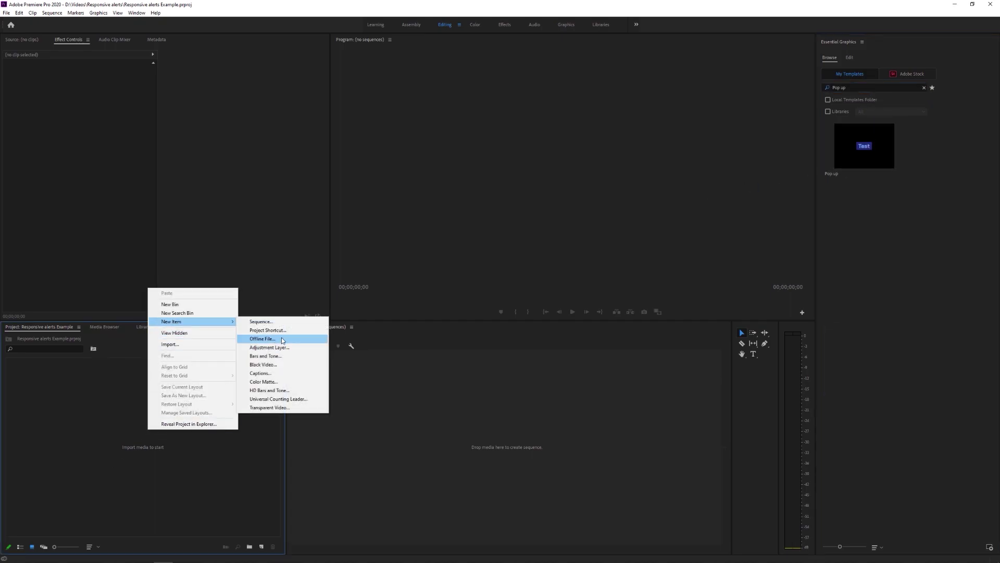
{"action": "left_click", "coordinate": [263, 364]}
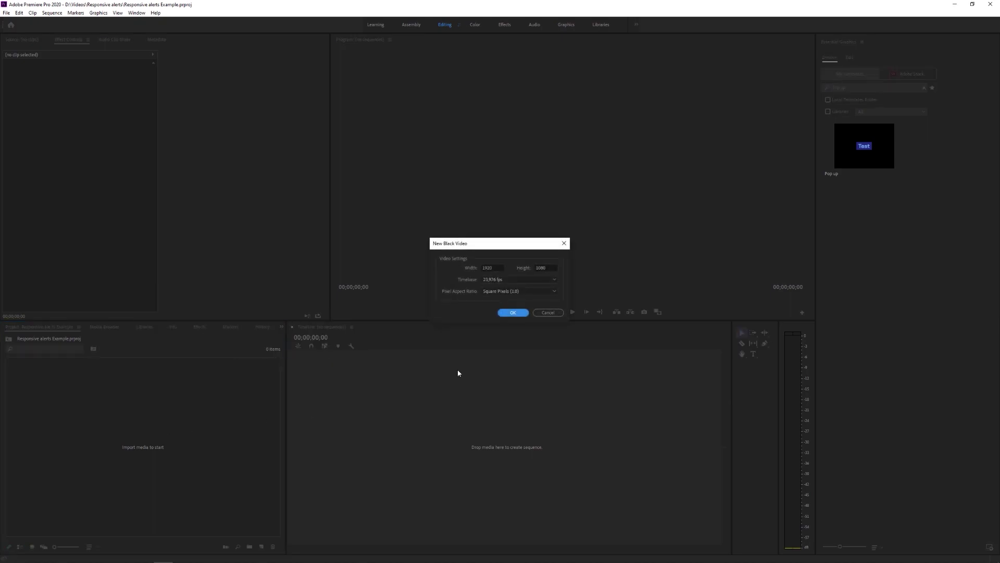
{"action": "left_click", "coordinate": [514, 312]}
{"action": "left_click_drag", "start_coordinate": [67, 378], "coordinate": [448, 417]}
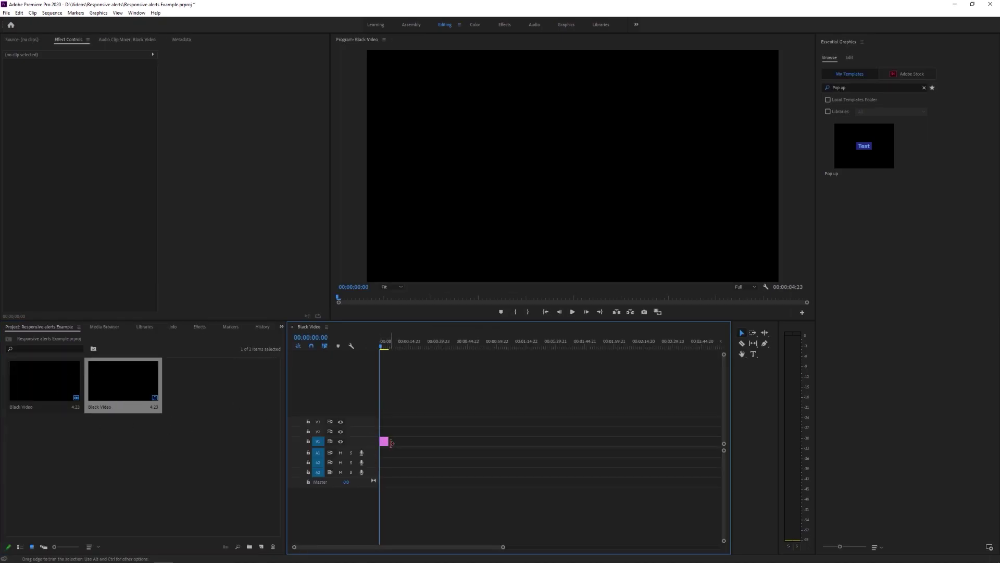
Extend the black video clip to about 51 seconds and place the Pop up template above it on track V2
{"action": "left_click_drag", "start_coordinate": [386, 441], "coordinate": [479, 442]}
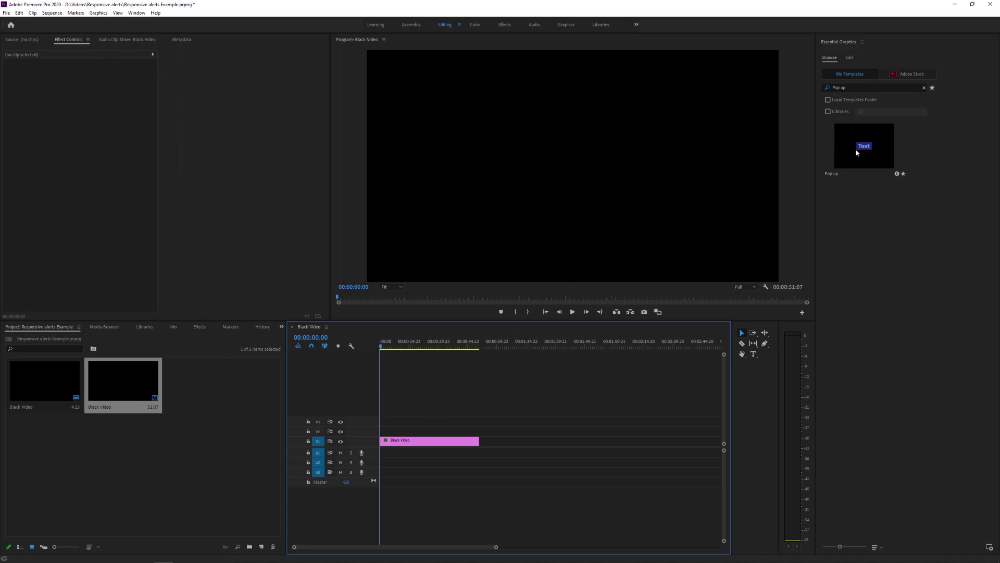
{"action": "left_click_drag", "start_coordinate": [857, 147], "coordinate": [392, 431]}
{"action": "left_click", "coordinate": [399, 343]}
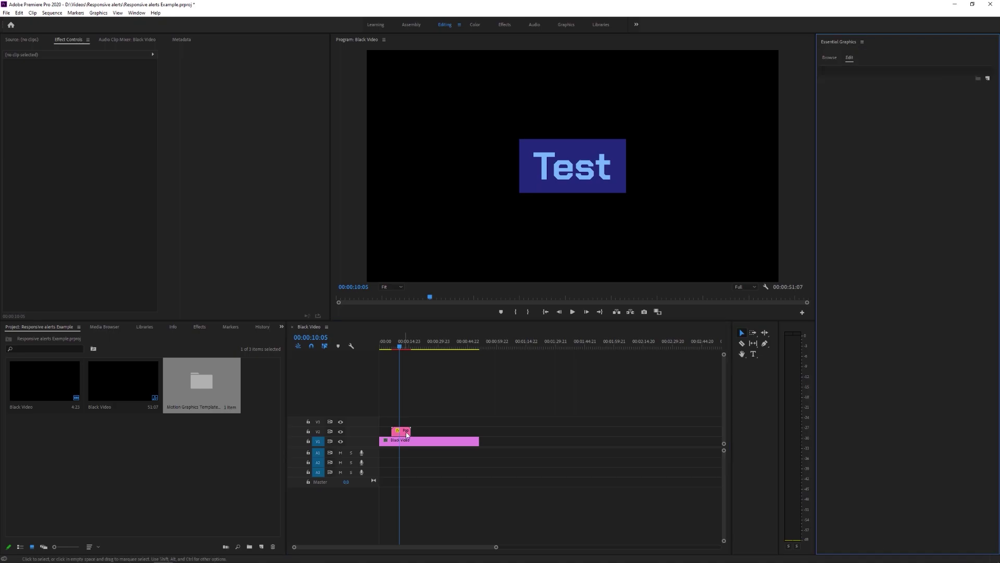
Set the popup clip's text to Interactive and play it back from its start
{"action": "type", "text": "Interactive"}
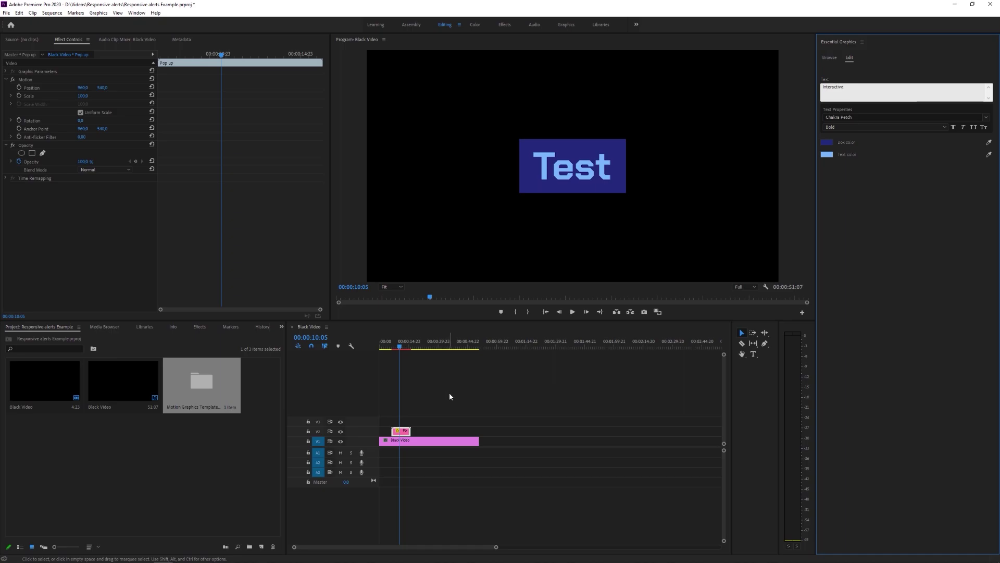
{"action": "left_click", "coordinate": [448, 393]}
{"action": "left_click", "coordinate": [393, 346]}
{"action": "key", "text": "space"}
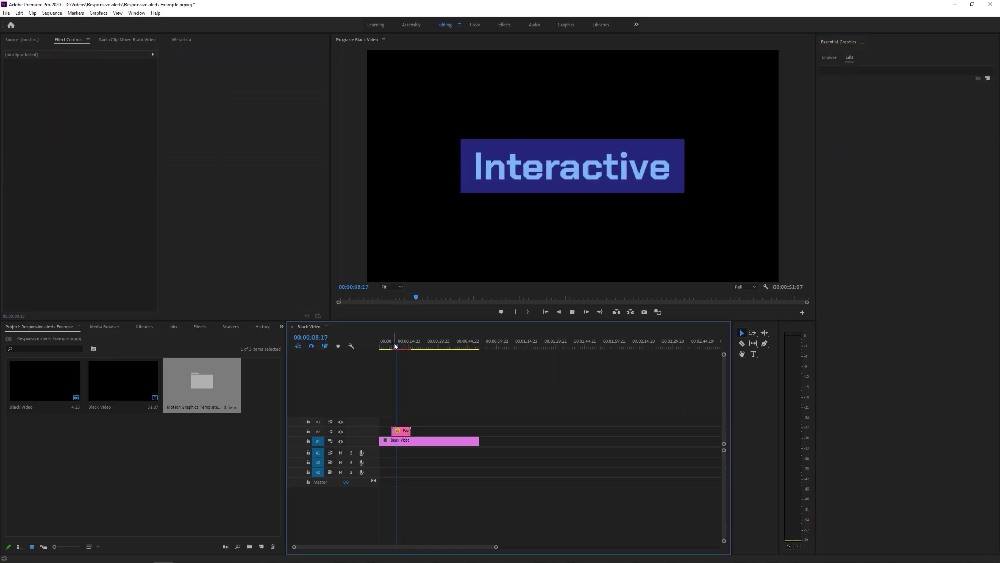
Duplicate the popup clip further along track V2, then set the first popup's text to Responsive and scrub through it
{"action": "left_click_drag", "start_coordinate": [401, 431], "coordinate": [436, 432]}
{"action": "left_click_drag", "start_coordinate": [441, 344], "coordinate": [431, 346]}
{"action": "left_click", "coordinate": [850, 91]}
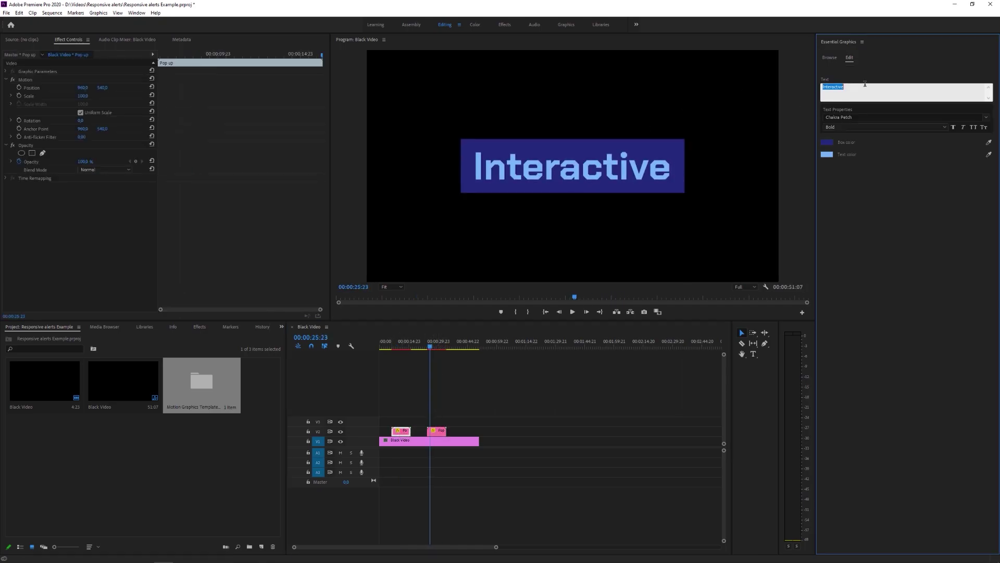
{"action": "type", "text": "Rep"}
{"action": "key", "text": "BackSpace"}
{"action": "type", "text": "sponsive"}
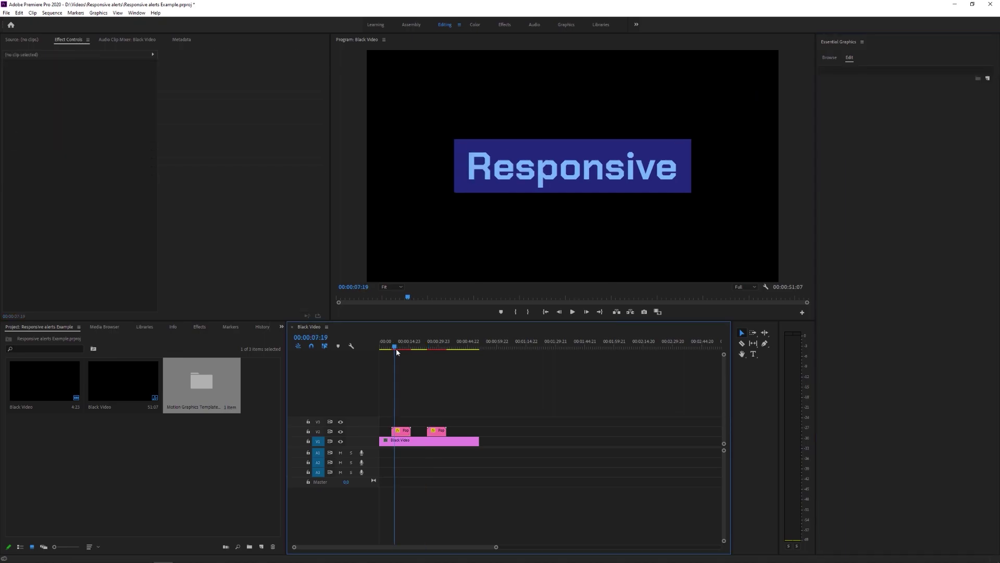
{"action": "left_click_drag", "start_coordinate": [395, 347], "coordinate": [425, 353]}
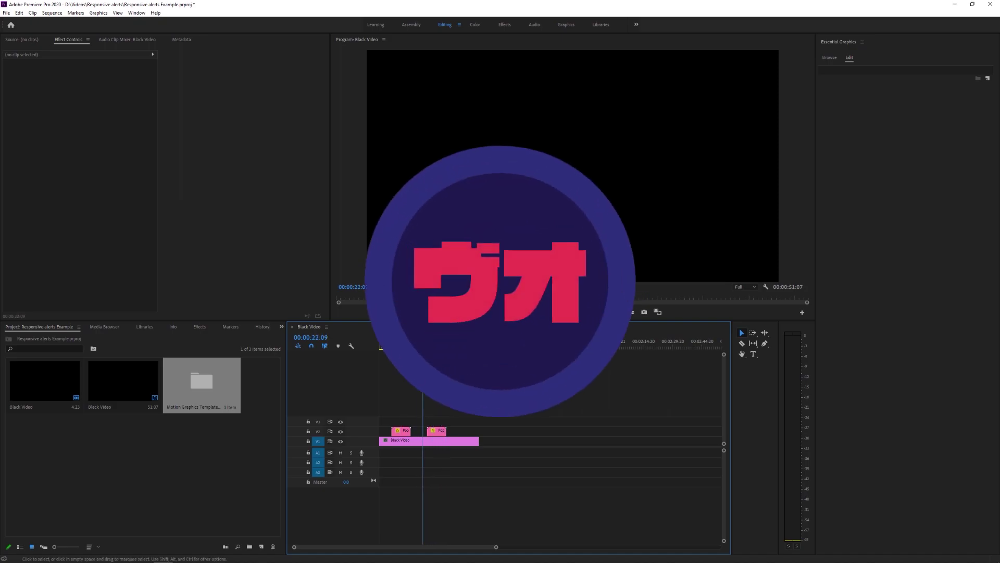